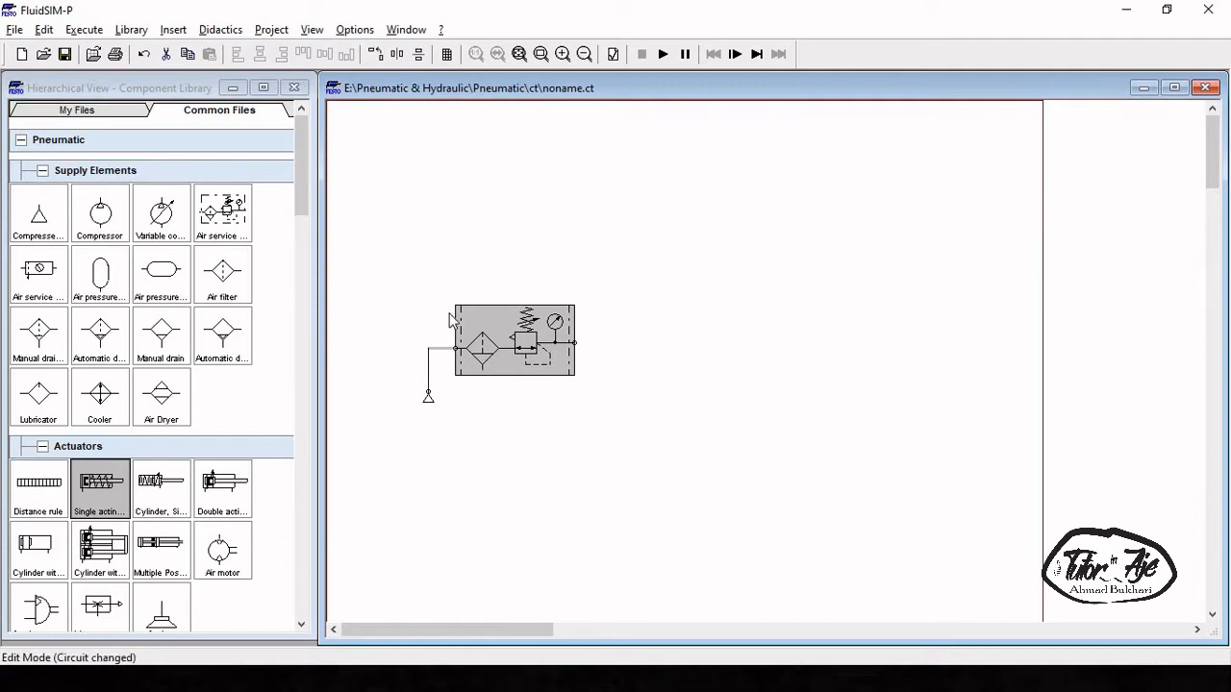
Delete the existing circuit of compressed air supply and air service unit from the drawing sheet
left_click_drag(393, 237, 742, 568)
key("Delete")
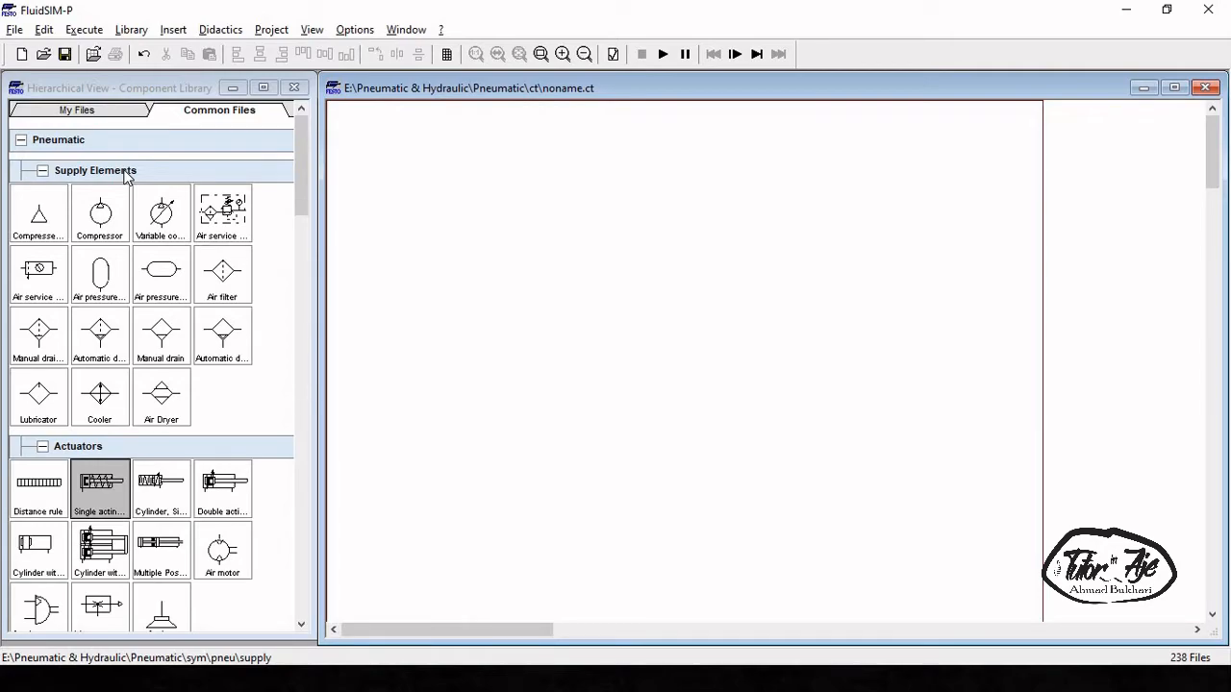
Examine the supply elements in the component library, comparing the compressed air supply, compressor and variable compressor
left_click(216, 327)
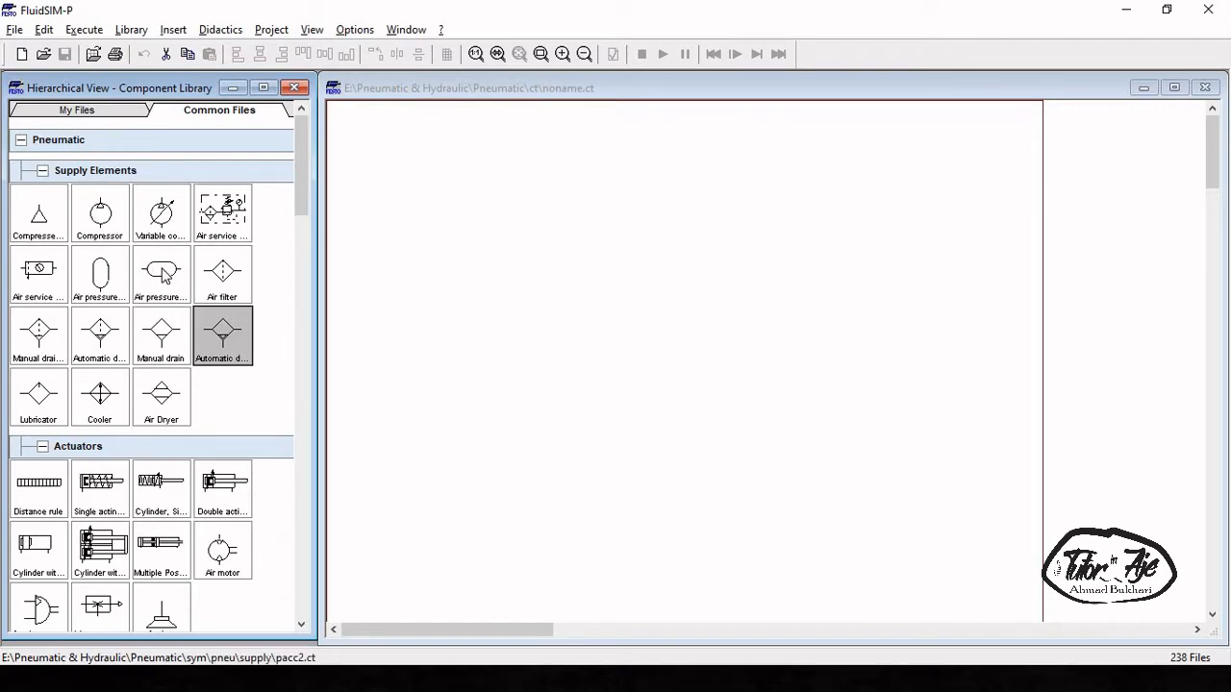
left_click(160, 271)
left_click(149, 229)
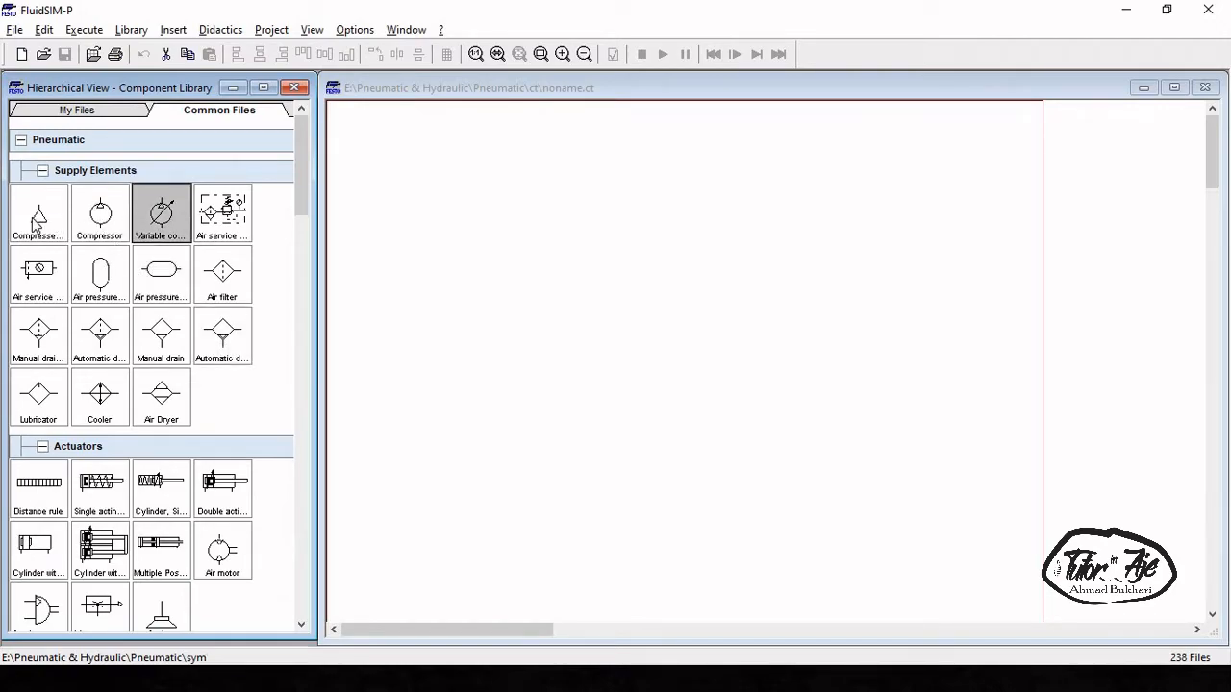
left_click(36, 223)
left_click(100, 221)
left_click(158, 225)
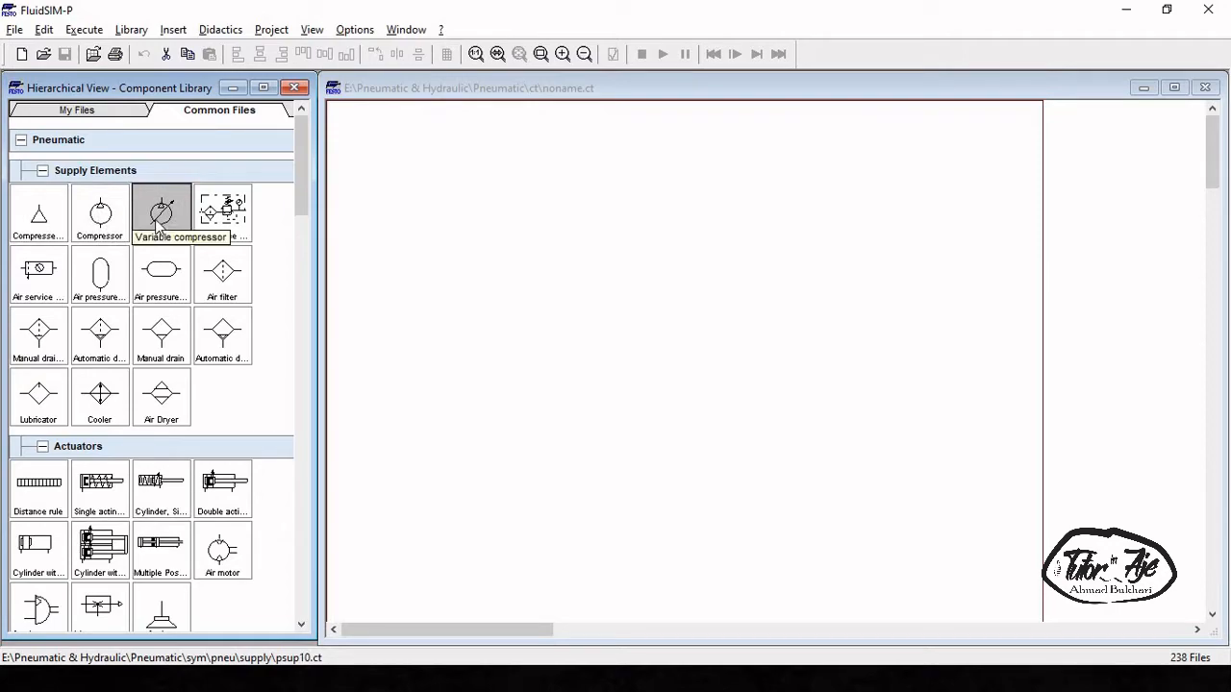
left_click(100, 223)
left_click(165, 219)
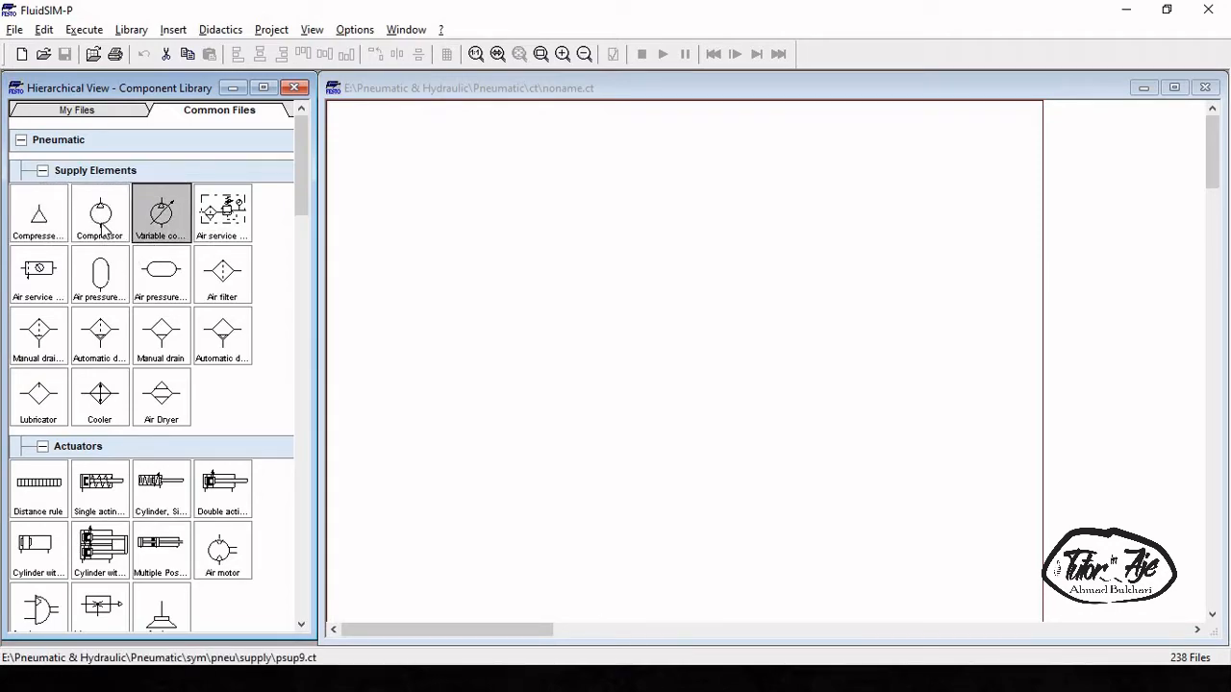
left_click(104, 221)
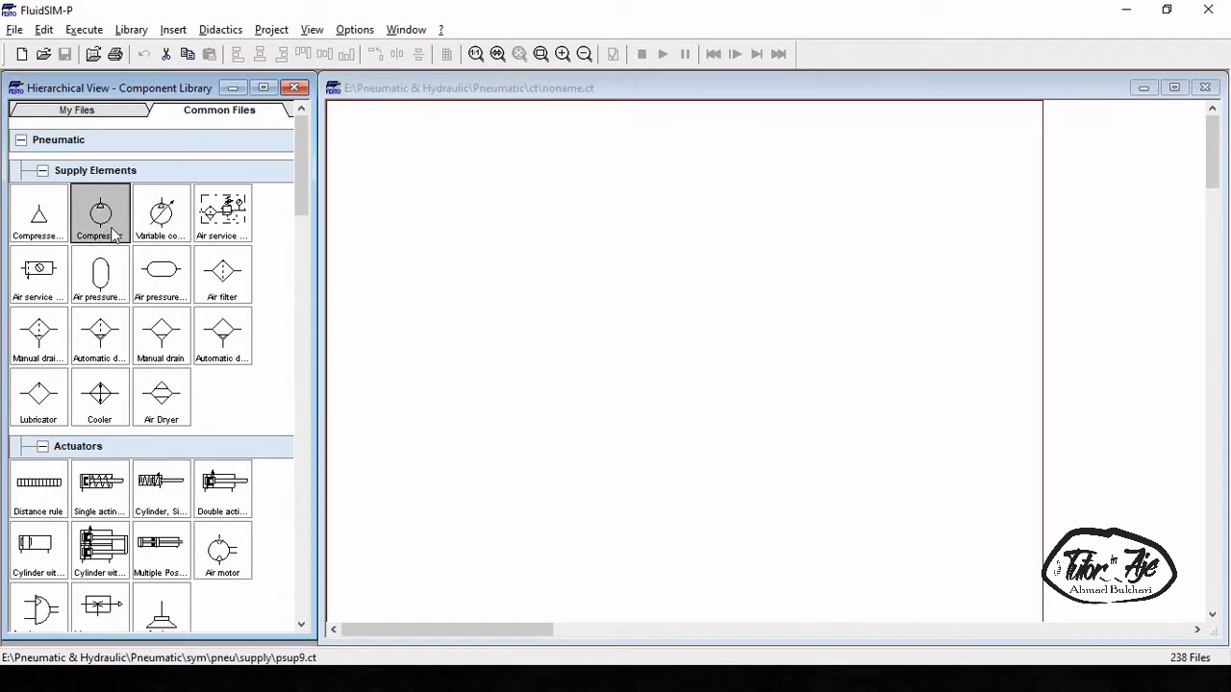
left_click(161, 238)
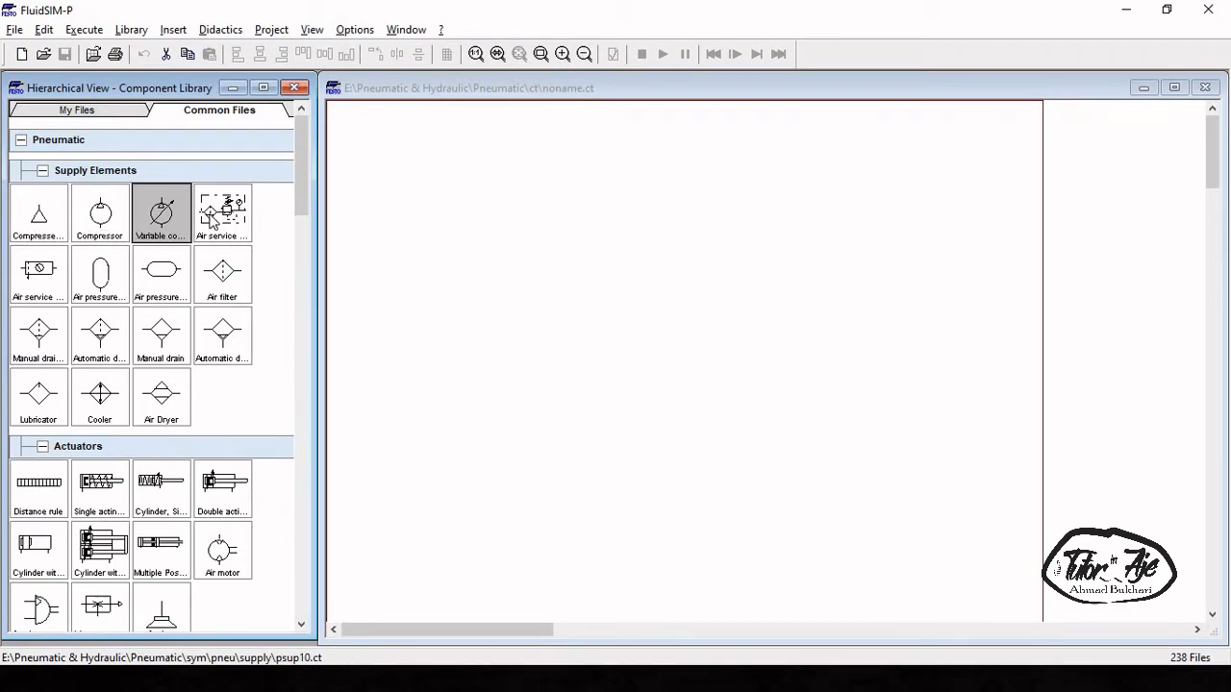
Place a compressor and a compressed air supply side by side in the upper part of the sheet
left_click_drag(100, 221, 428, 173)
left_click_drag(38, 216, 401, 159)
Delete the compressor from the sheet and move the compressed air supply further down
mouse_move(457, 165)
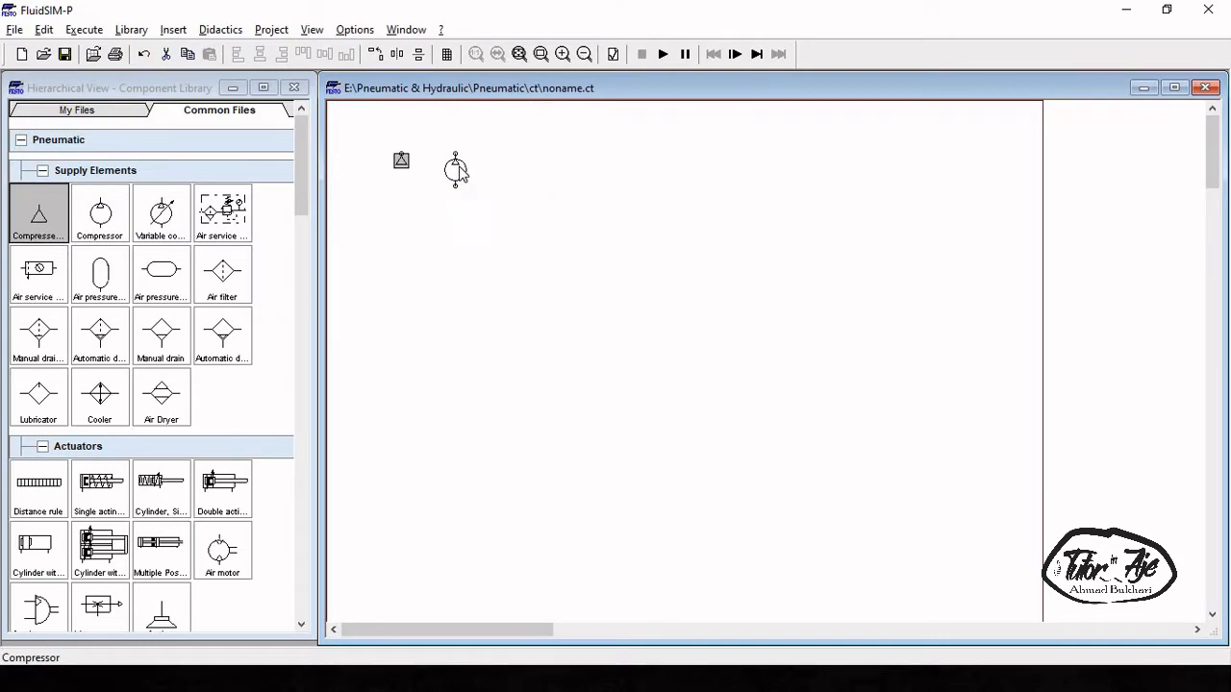
left_click_drag(427, 115, 502, 242)
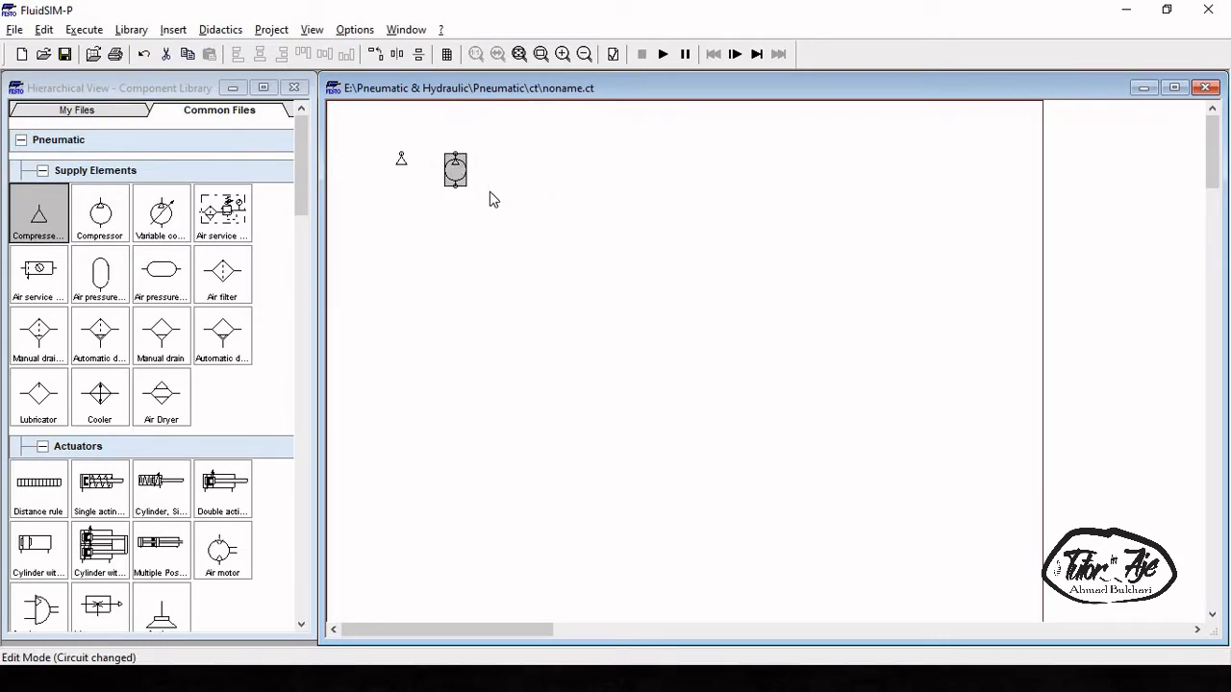
key("Delete")
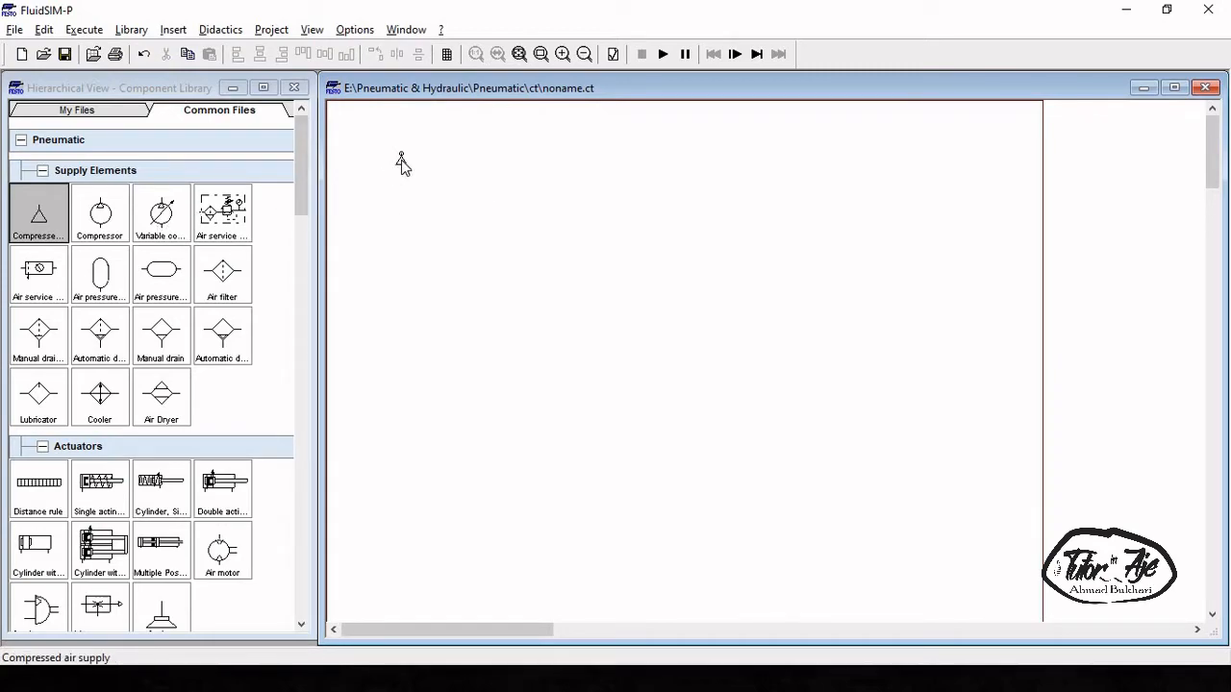
left_click_drag(402, 162, 428, 356)
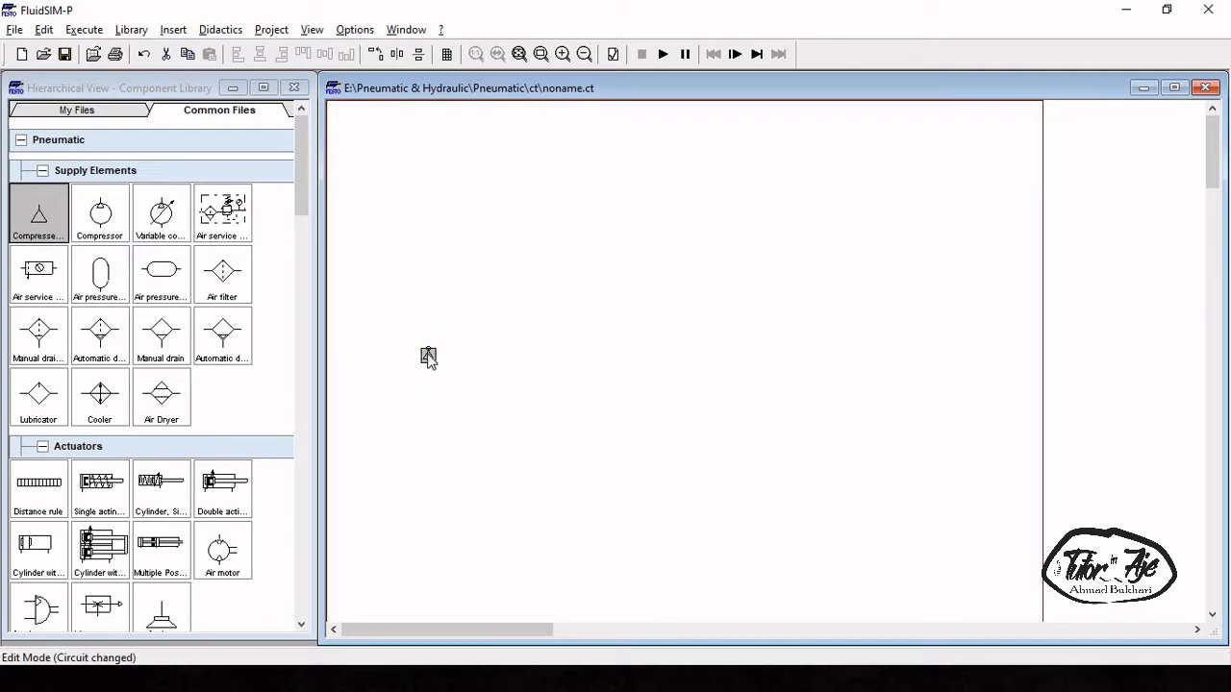
left_click_drag(392, 296, 466, 452)
left_click(477, 348)
left_click_drag(374, 305, 504, 475)
left_click(401, 360)
left_click_drag(385, 303, 384, 303)
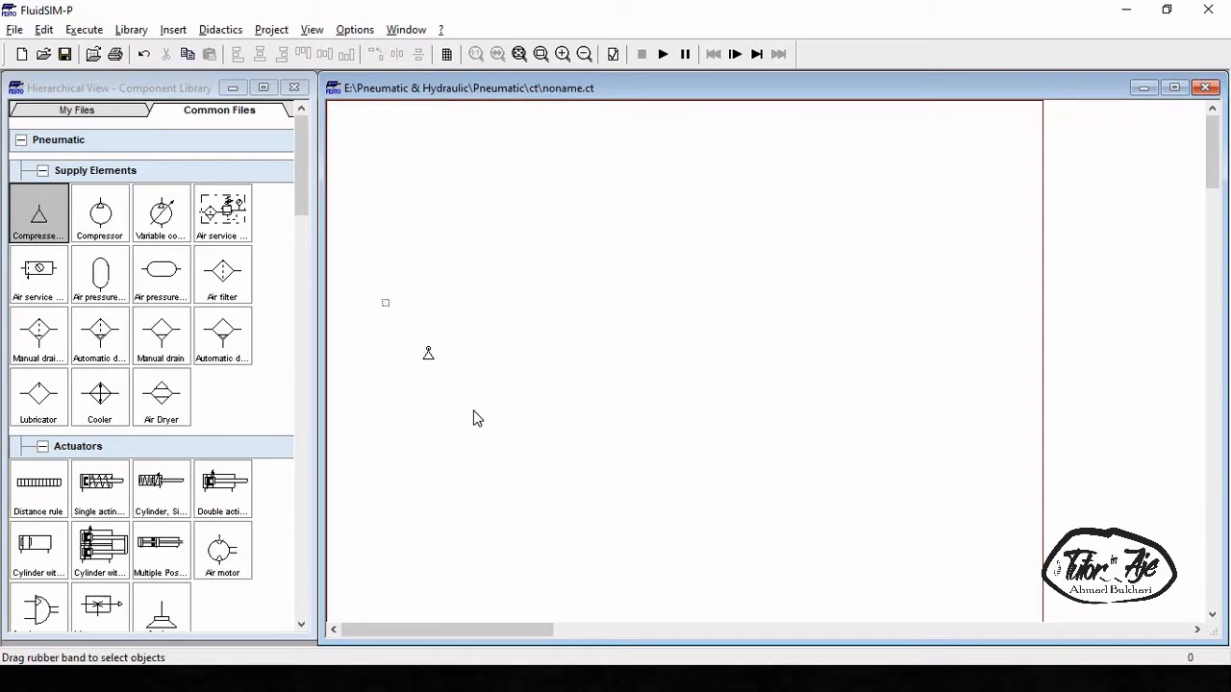
left_click_drag(473, 418, 483, 429)
left_click(538, 421)
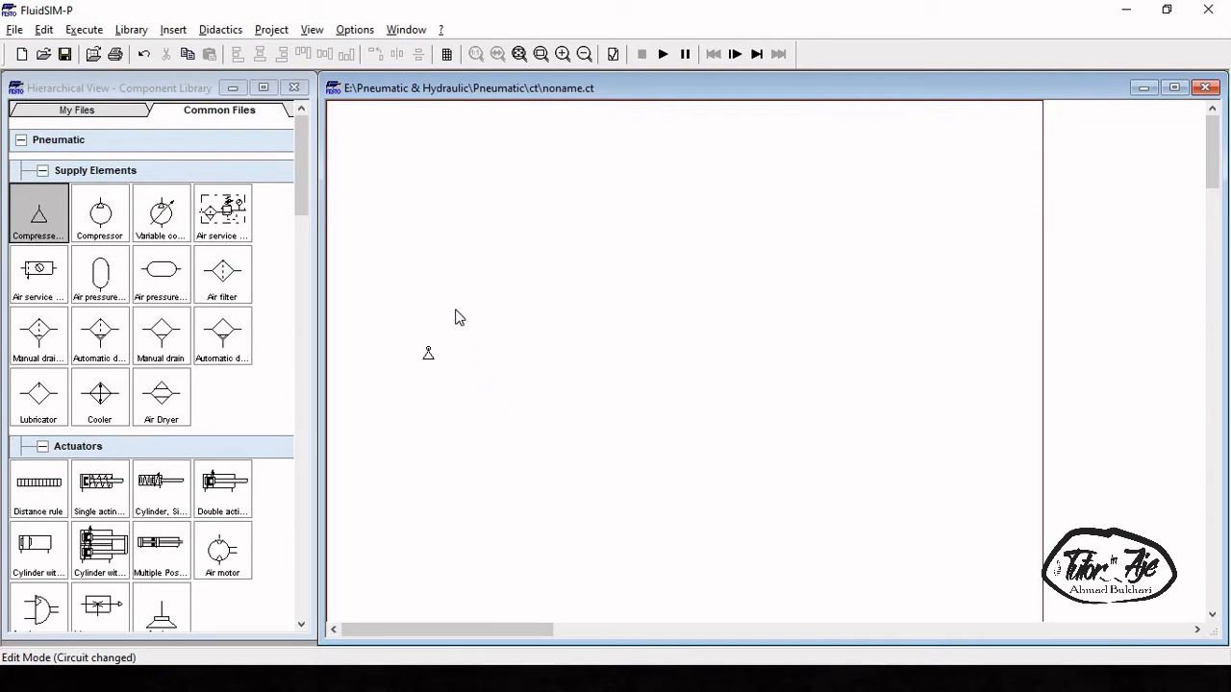
left_click_drag(381, 299, 507, 457)
left_click(473, 404)
Open the component description of the compressed air supply to view its photo and adjustable parameters, and close it
right_click(429, 356)
left_click(516, 585)
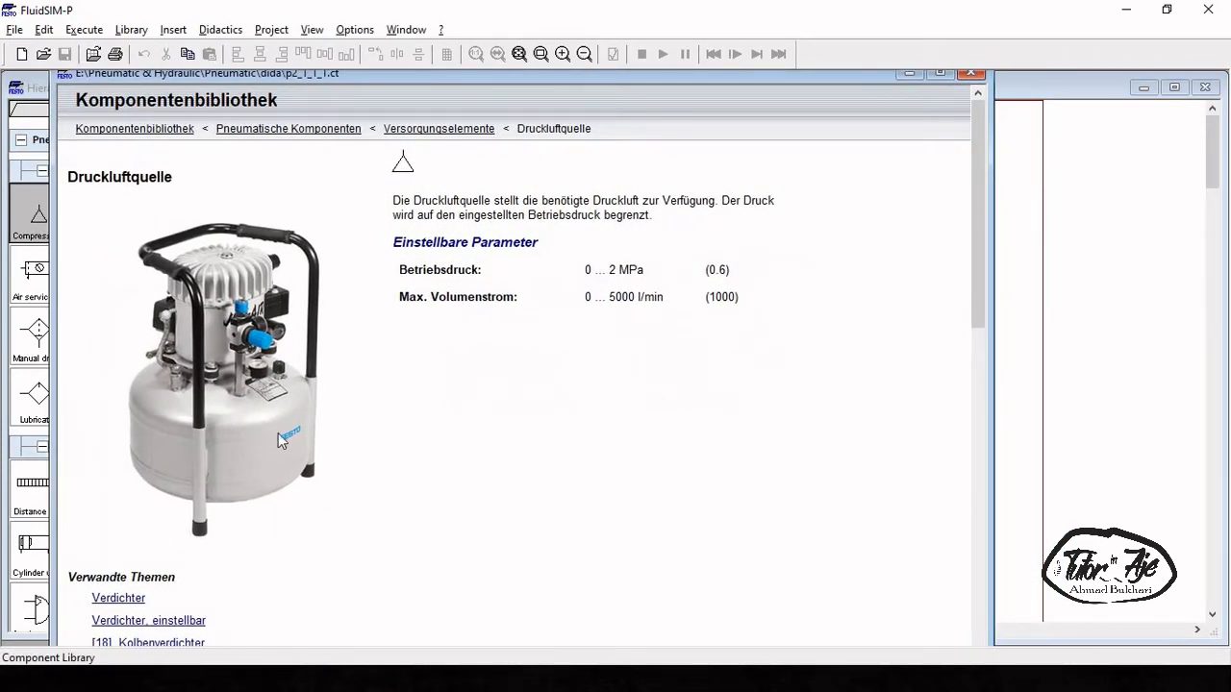
left_click(976, 75)
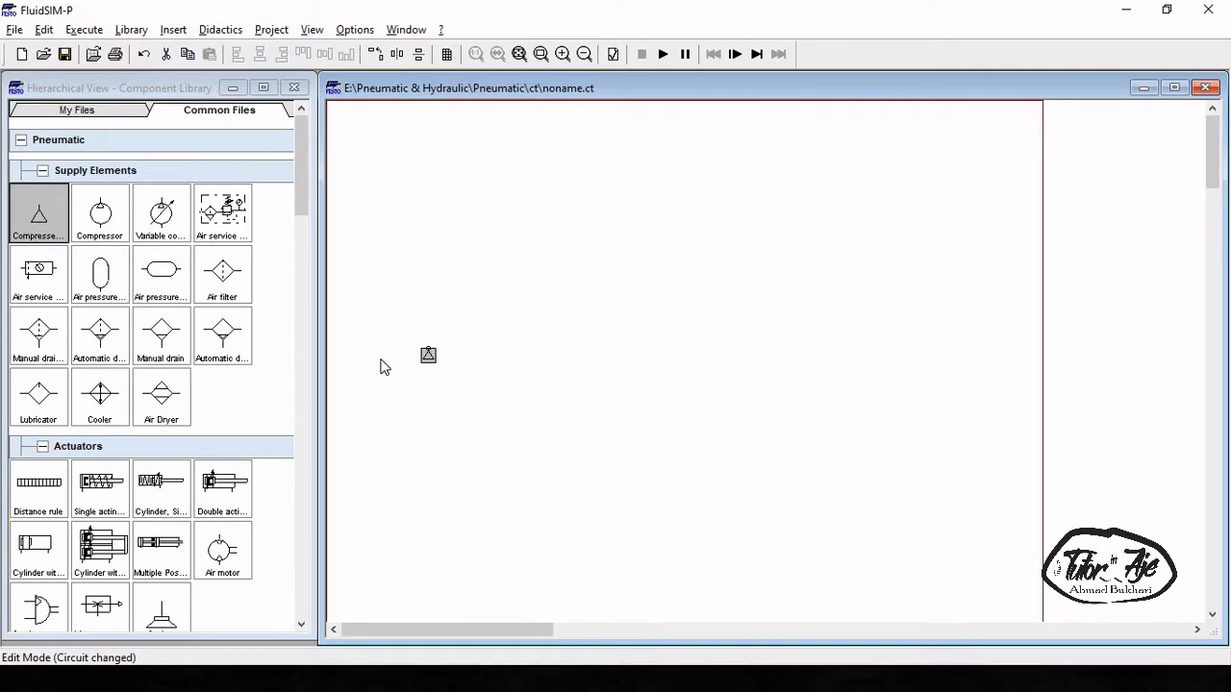
left_click(504, 397)
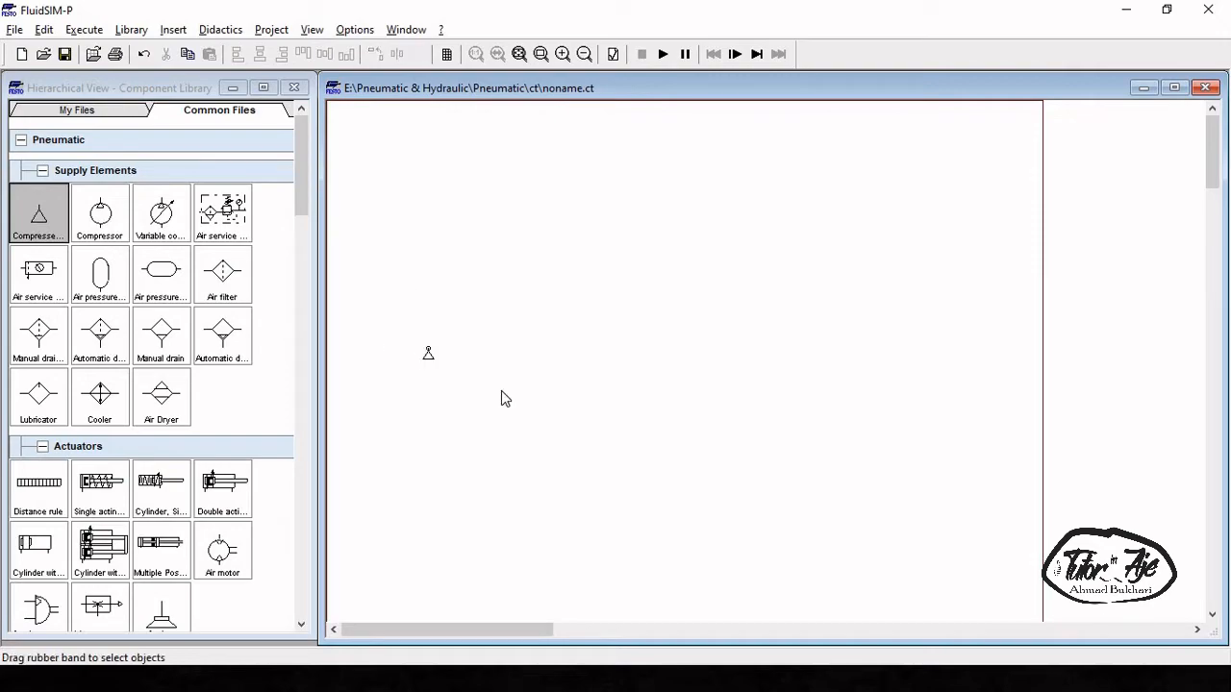
Move the compressed air supply up and closer to the sheet's left edge
left_click_drag(389, 321, 500, 409)
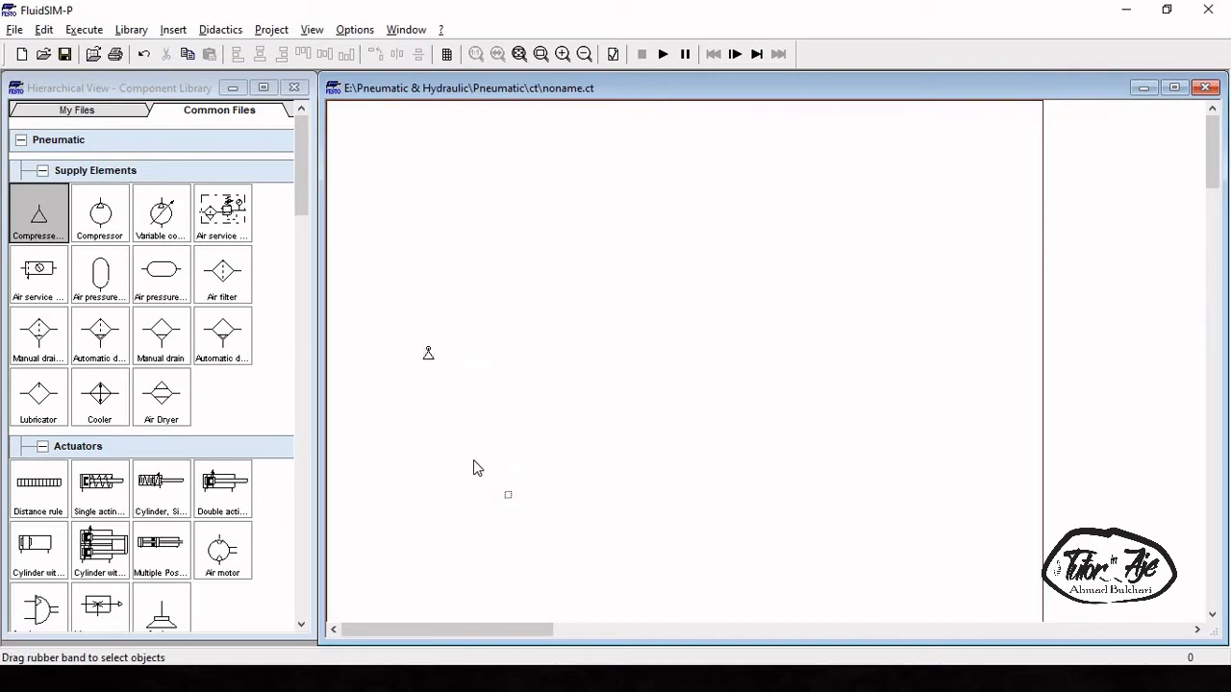
left_click_drag(397, 316, 464, 410)
left_click_drag(429, 356, 396, 287)
left_click(418, 325)
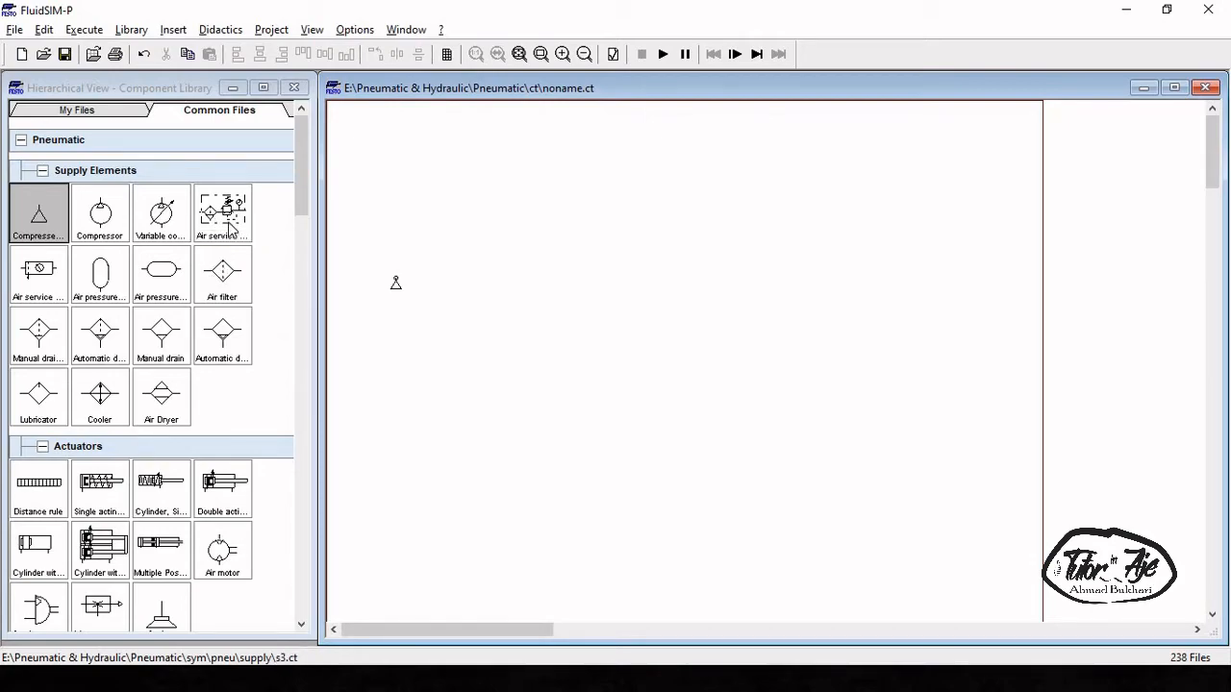
Place an air service unit above and right of the compressed air supply and connect its inlet to the supply
left_click_drag(223, 206, 538, 196)
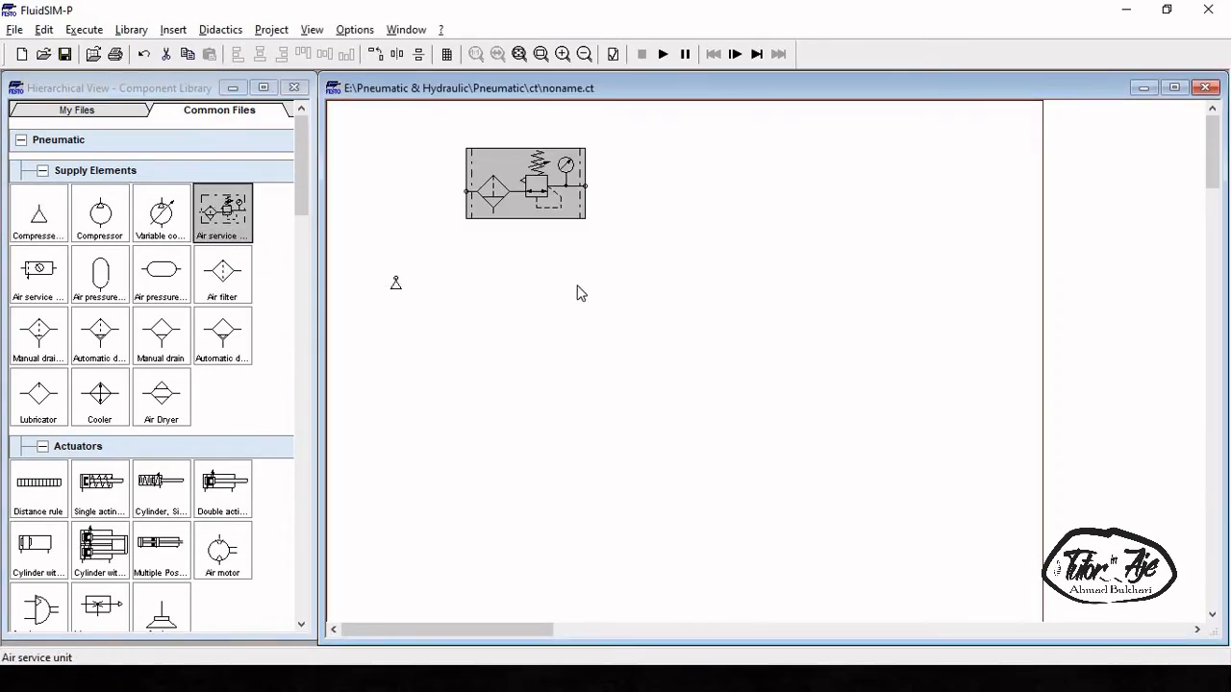
left_click(631, 182)
mouse_move(502, 197)
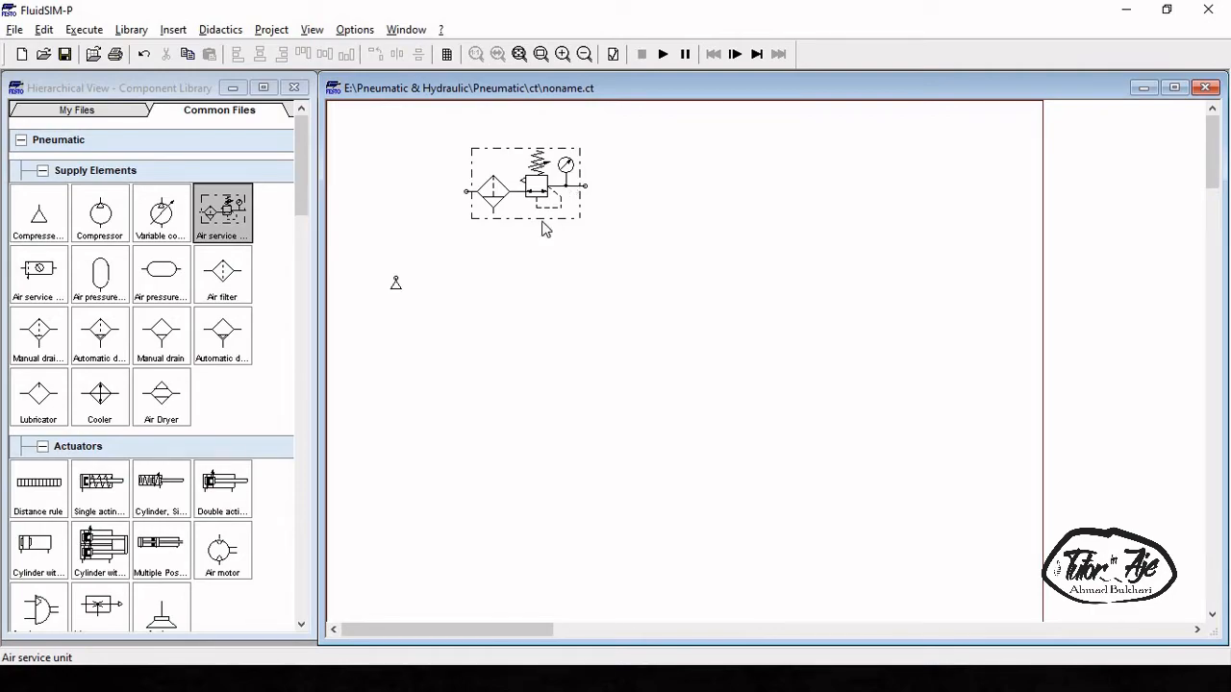
mouse_move(556, 198)
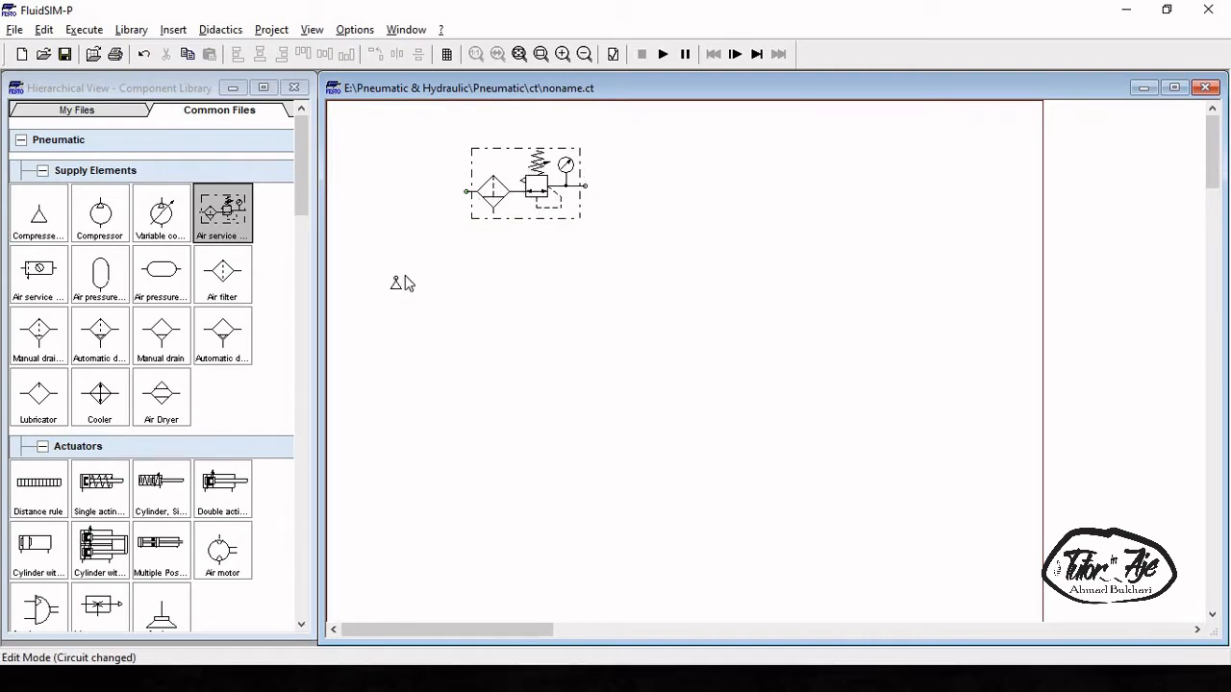
left_click_drag(466, 197, 395, 282)
Set the compressed air supply's operating pressure to 10 bar
double_click(395, 286)
left_click_drag(589, 319, 621, 318)
double_click(520, 283)
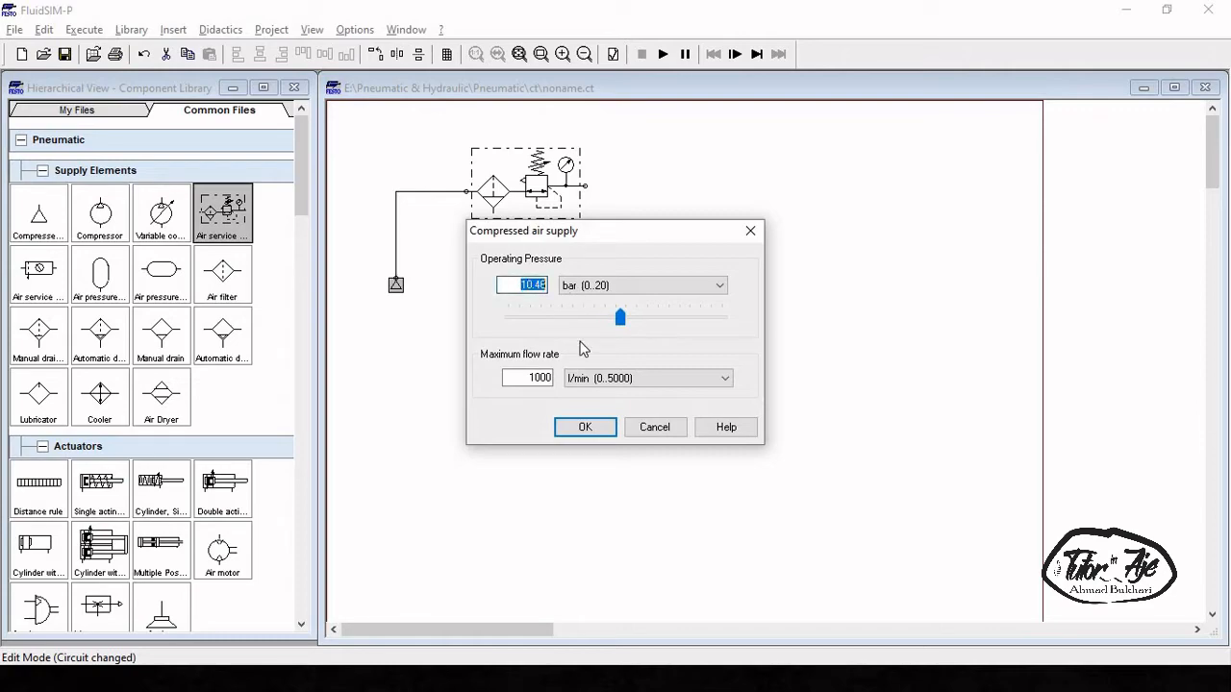
type("10")
left_click(598, 432)
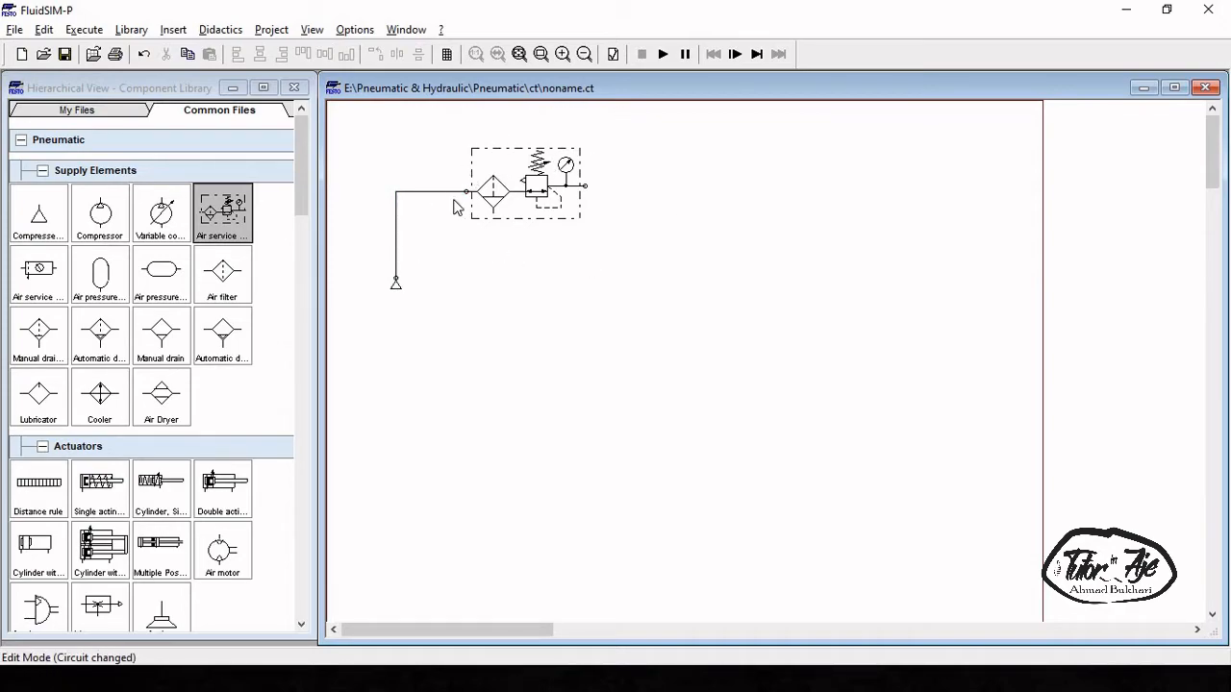
Set the air service unit's nominal pressure to 4 bar
mouse_move(496, 197)
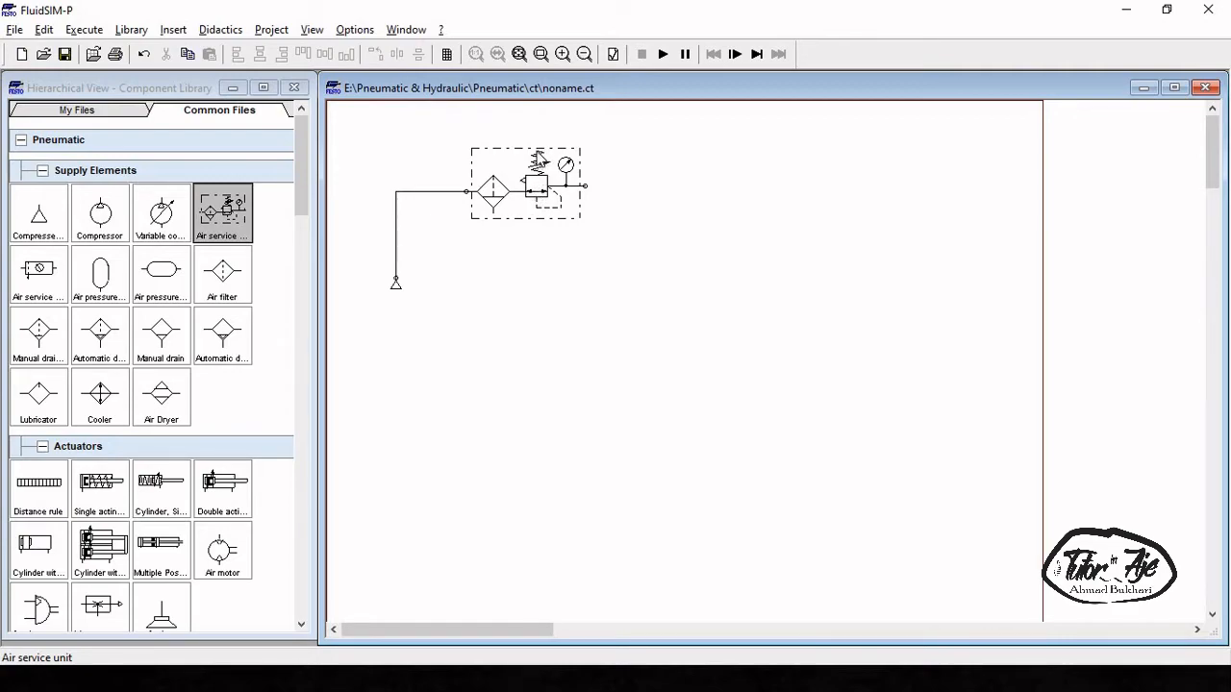
left_click(543, 183)
double_click(543, 182)
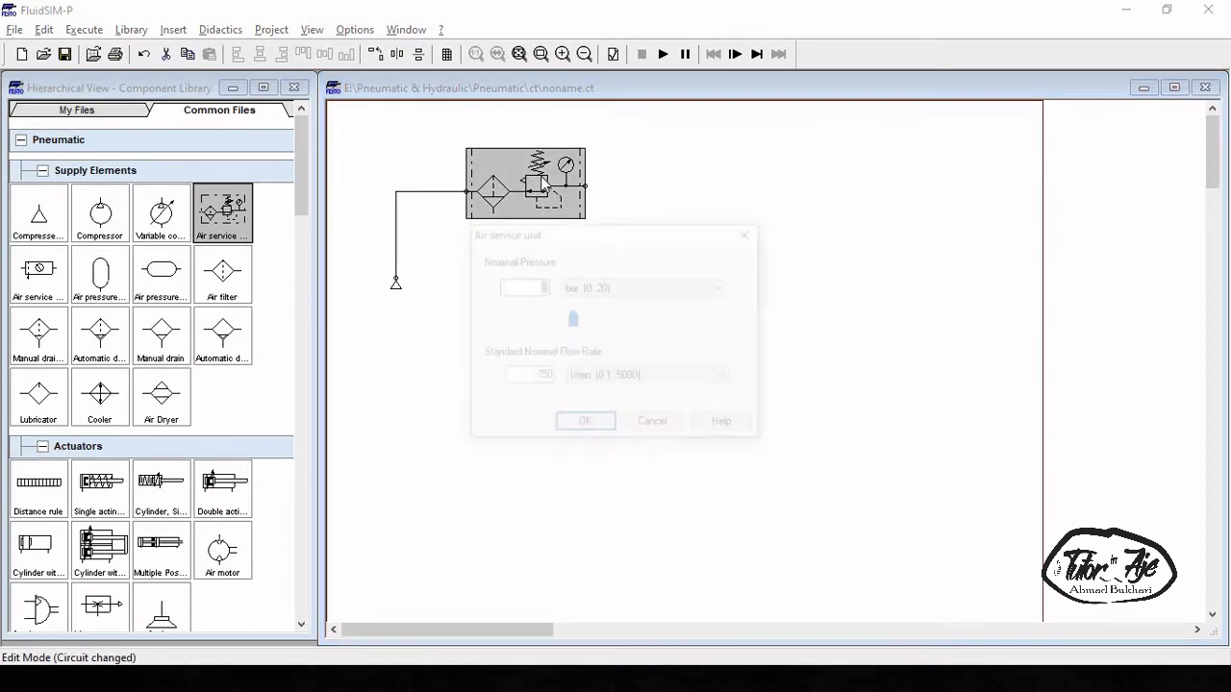
left_click(571, 318)
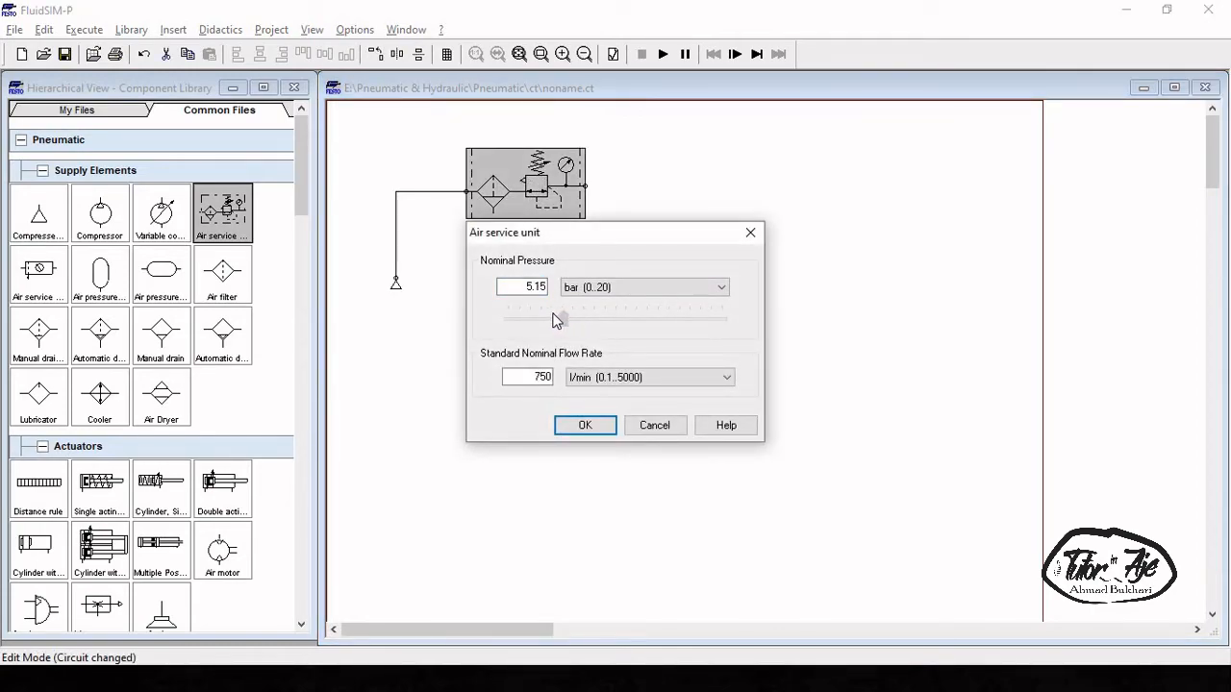
left_click_drag(553, 314, 542, 309)
left_click(528, 285)
left_click_drag(522, 286, 553, 287)
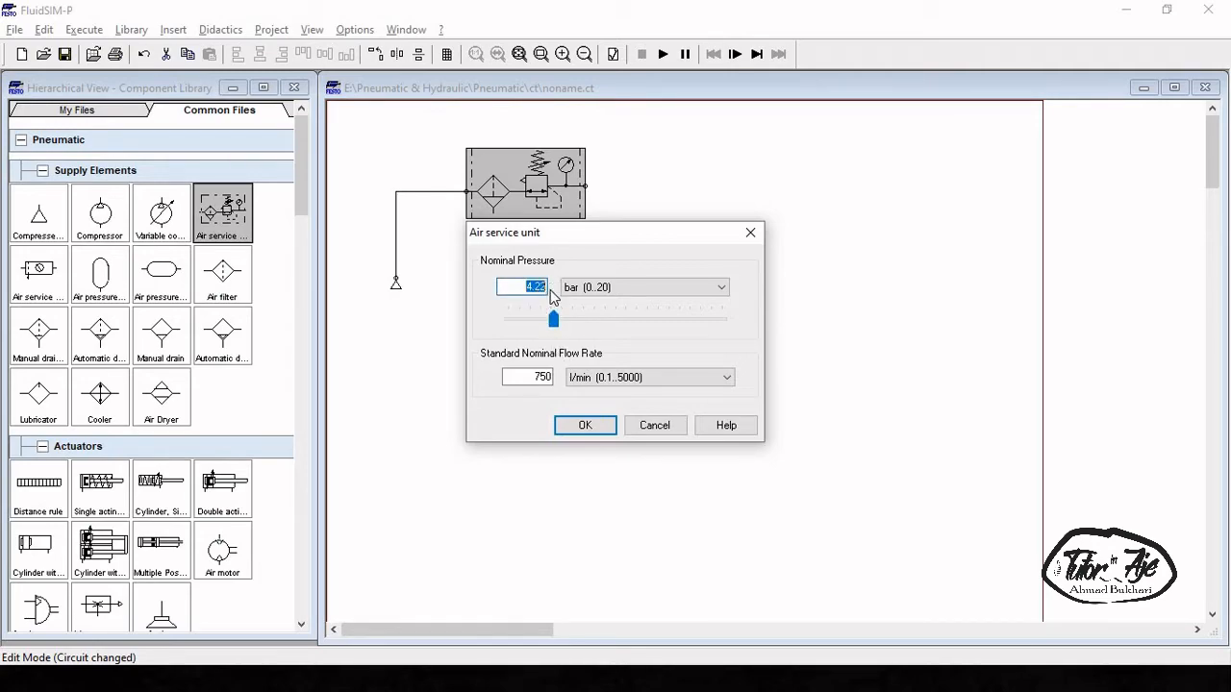
type("4")
left_click(582, 425)
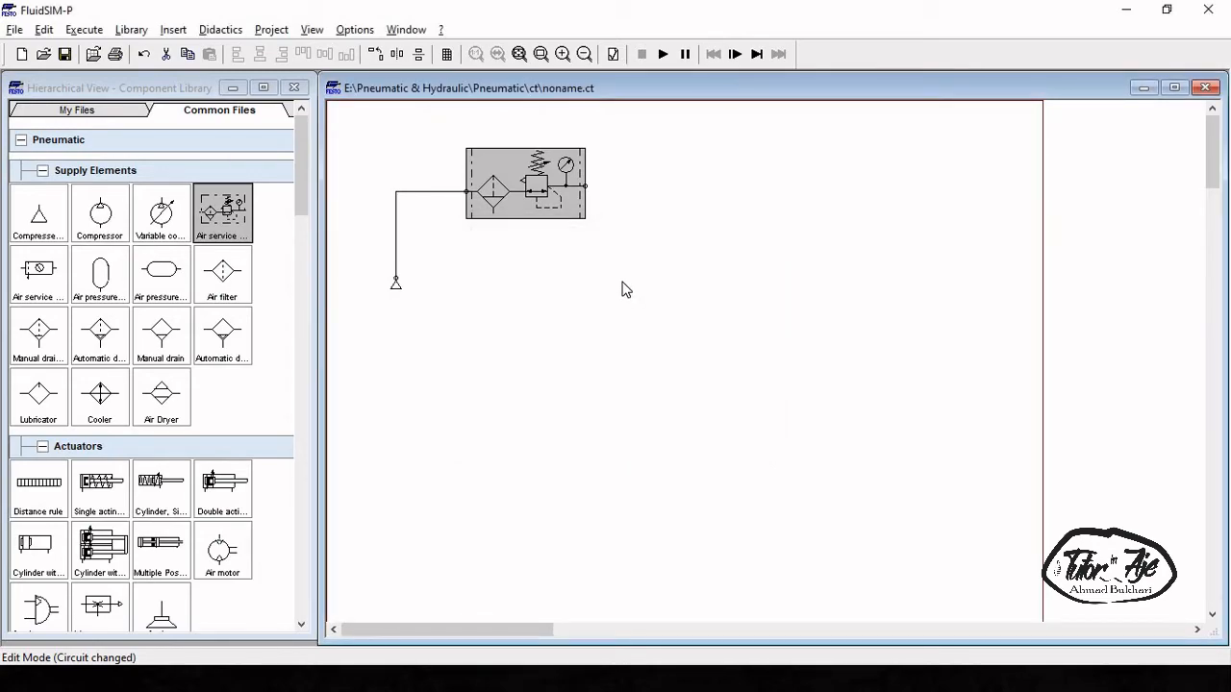
Simulate the circuit despite the service unit's open outlet, examine the air flow, and stop the simulation
mouse_move(567, 165)
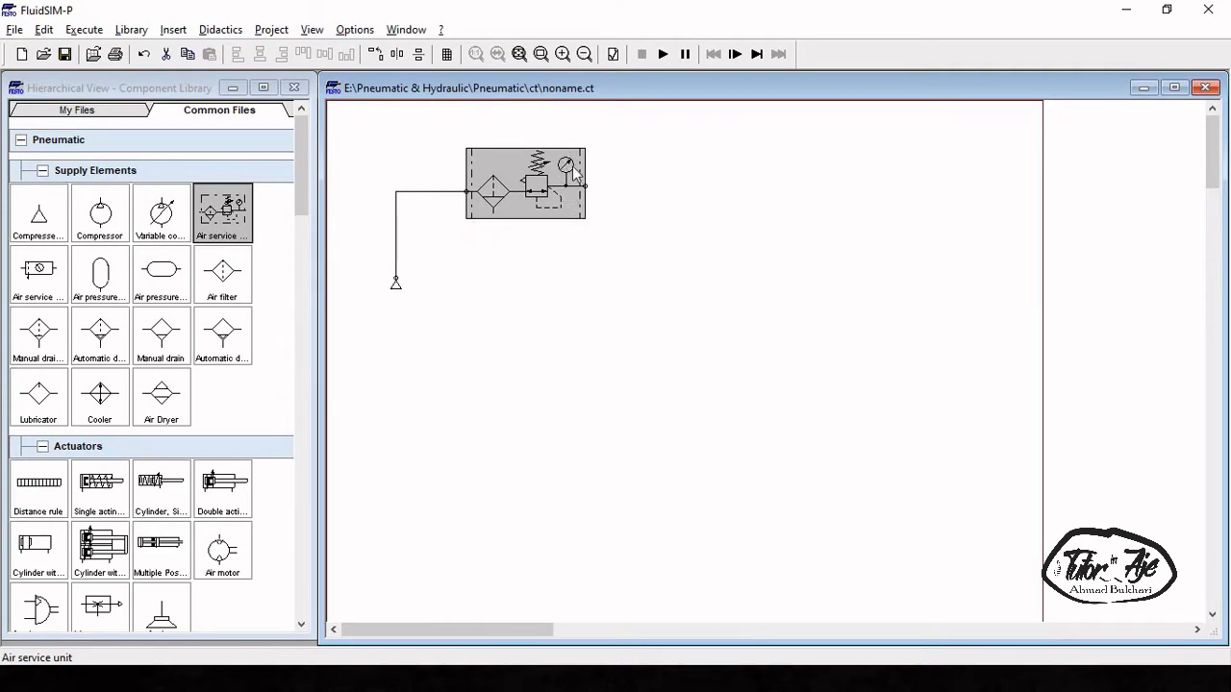
left_click(662, 54)
left_click(548, 368)
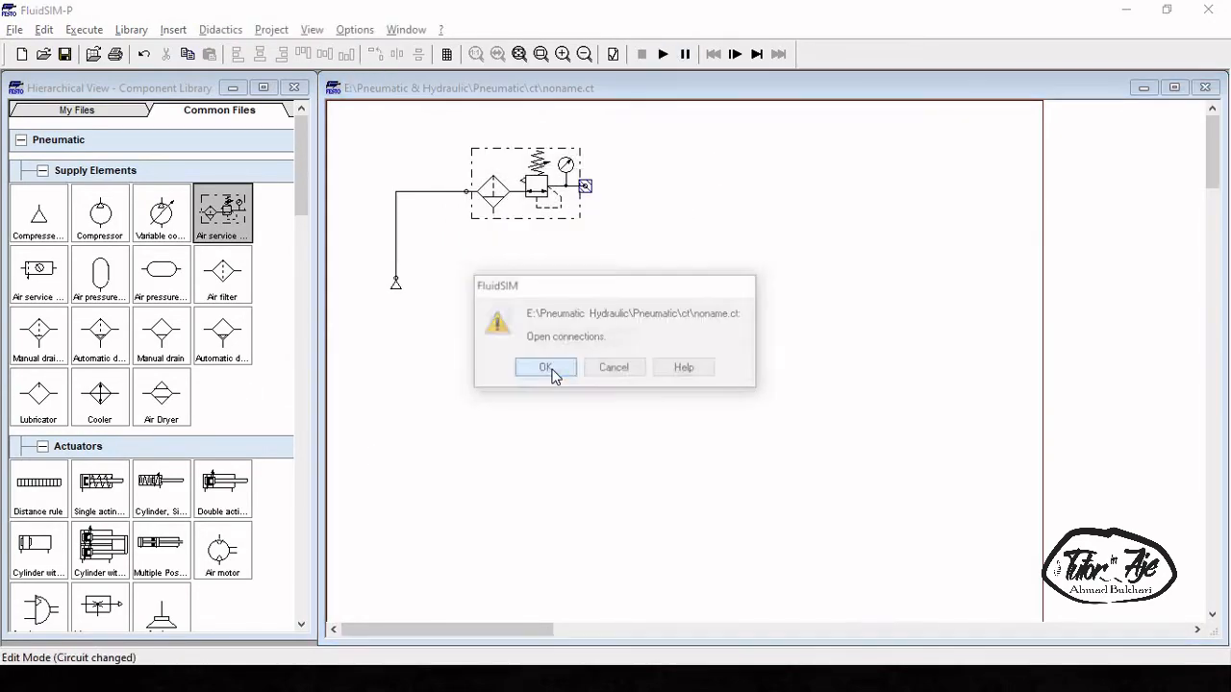
left_click(544, 371)
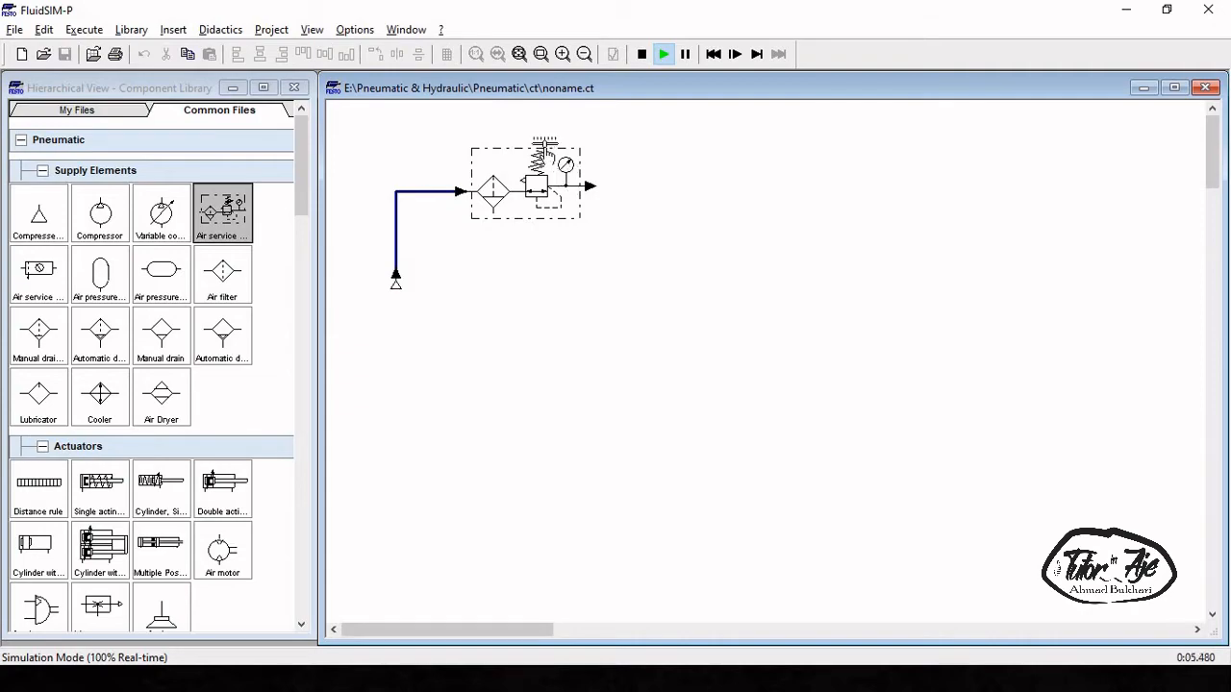
left_click(642, 55)
Place a manometer right of the air service unit and connect it to the unit's outlet
scroll(290, 472, "down", 5)
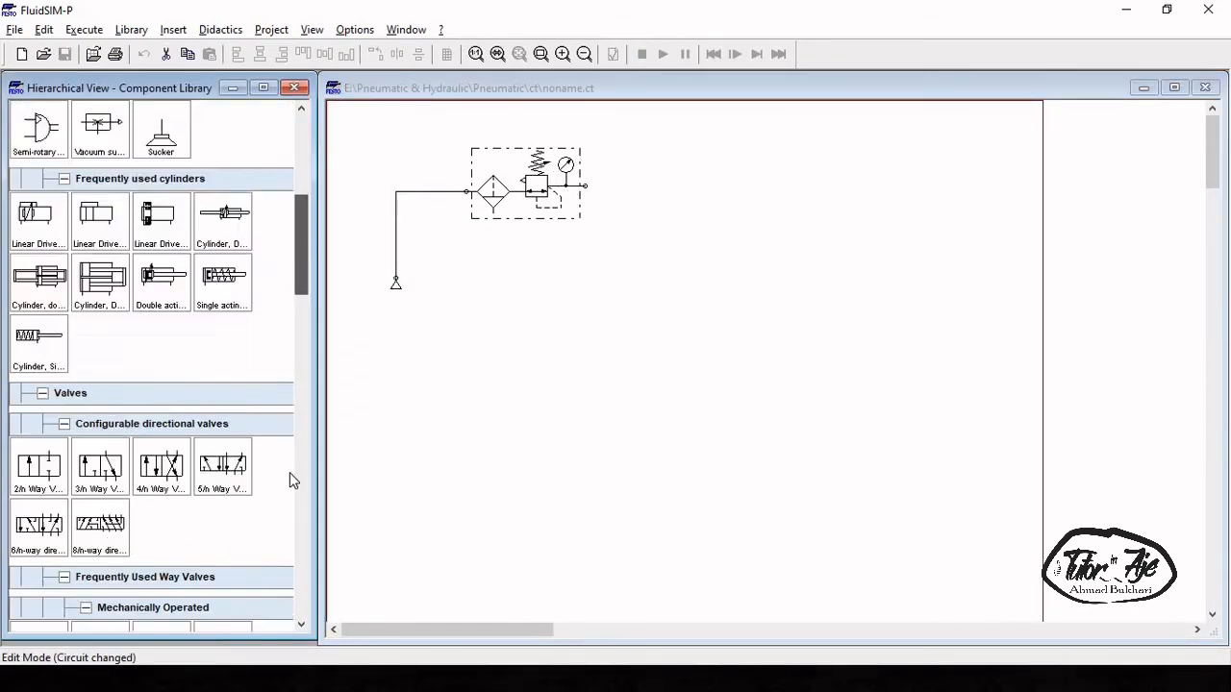
scroll(289, 472, "down", 10)
left_click_drag(44, 332, 712, 173)
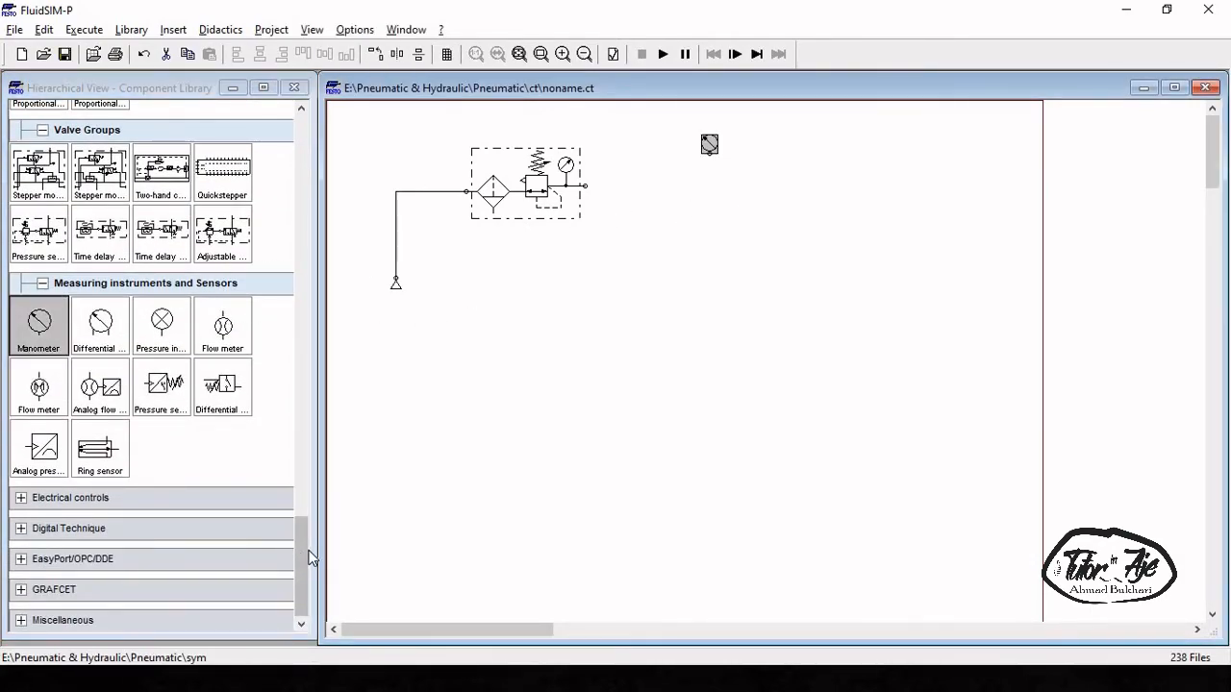
scroll(307, 228, "up", 15)
left_click(625, 305)
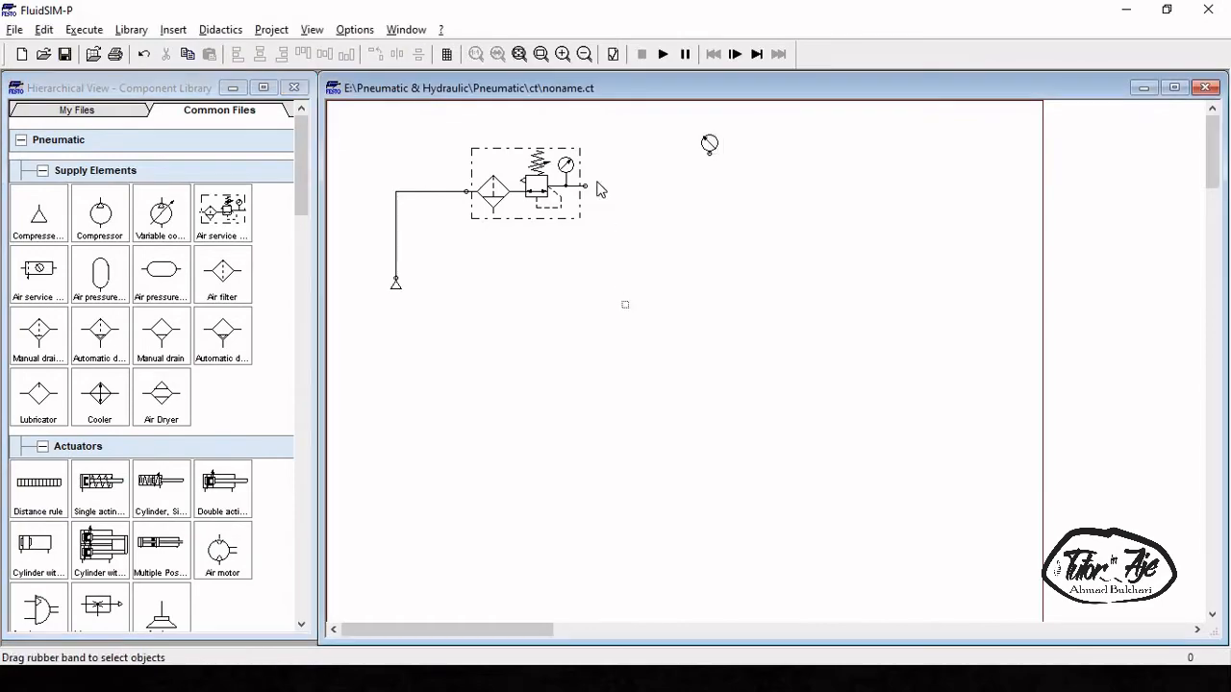
left_click_drag(585, 186, 710, 152)
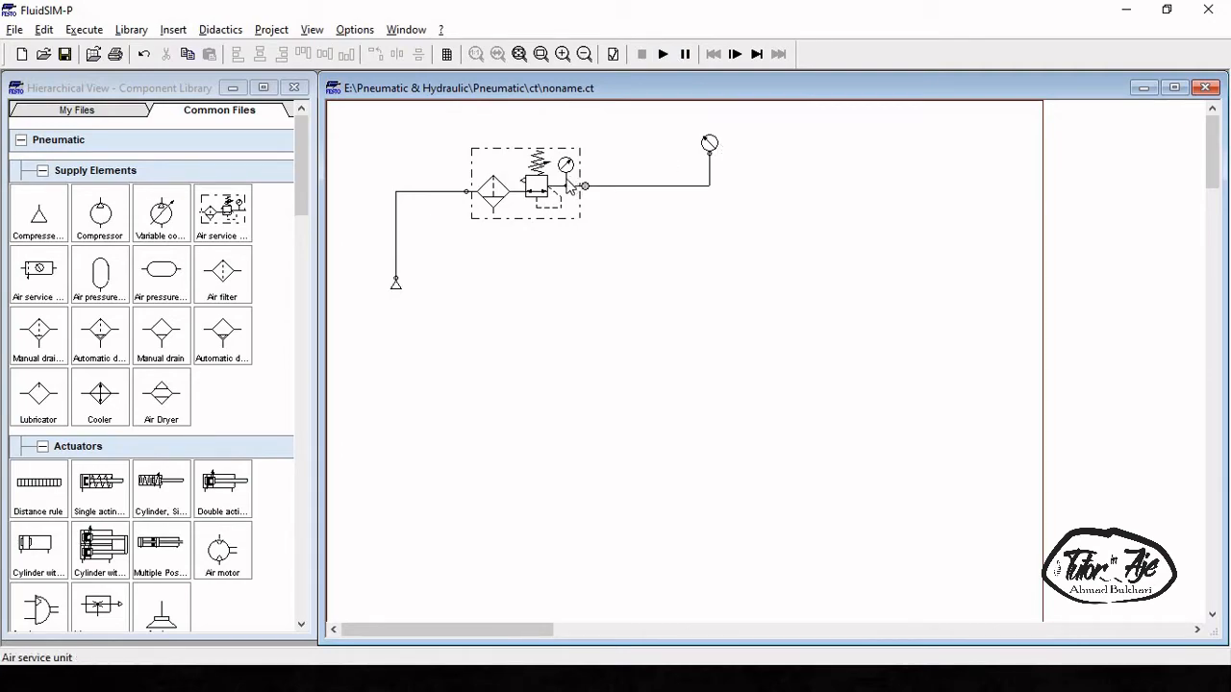
Simulate the circuit, check the pressure on the manometer at the air service unit's outlet, and stop the simulation
left_click(664, 55)
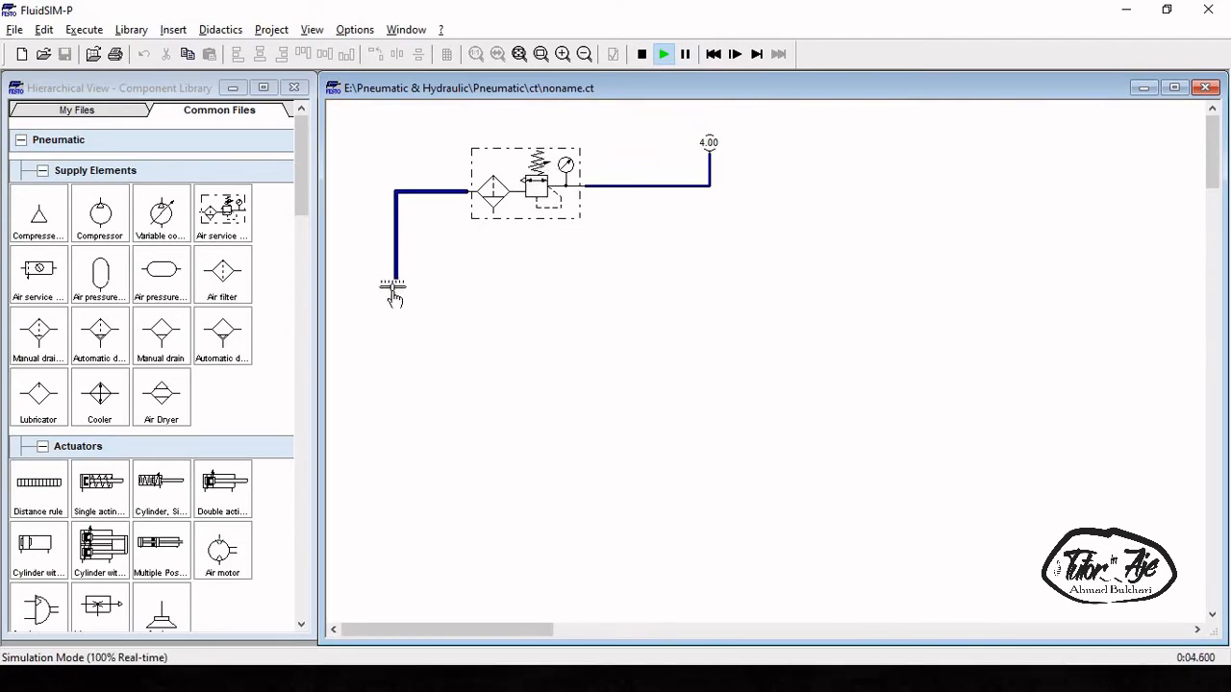
left_click(642, 54)
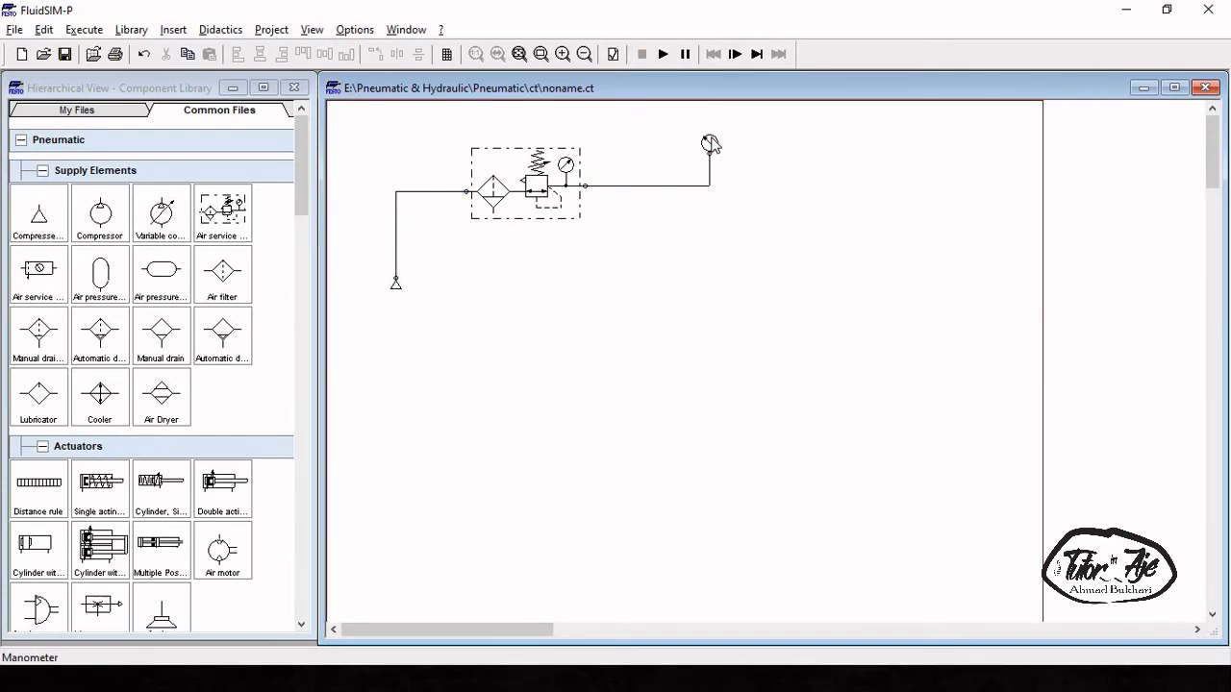
Duplicate the manometer, place the copy above the supply line's corner, and connect it to the line before the air service unit
left_click(710, 146)
key("ctrl+c")
key("ctrl+v")
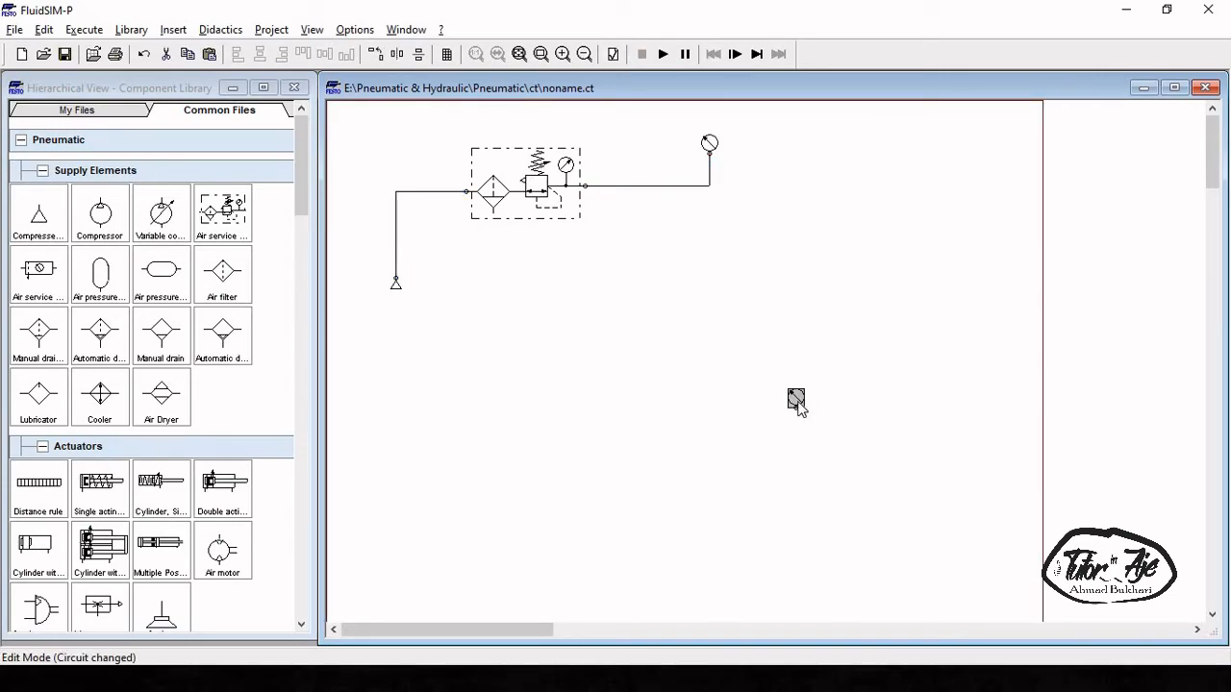
left_click_drag(799, 405, 390, 159)
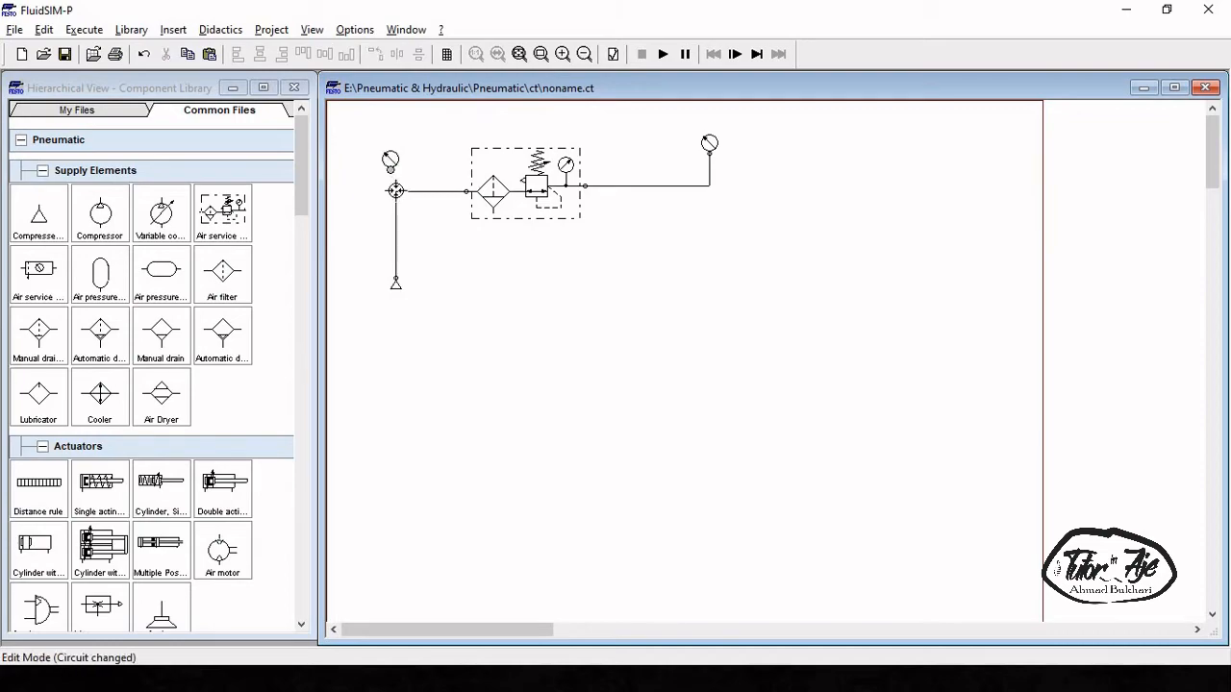
left_click(728, 147)
Simulate the circuit, compare the pressures on the manometers before and after the air service unit, and stop the simulation
left_click(663, 54)
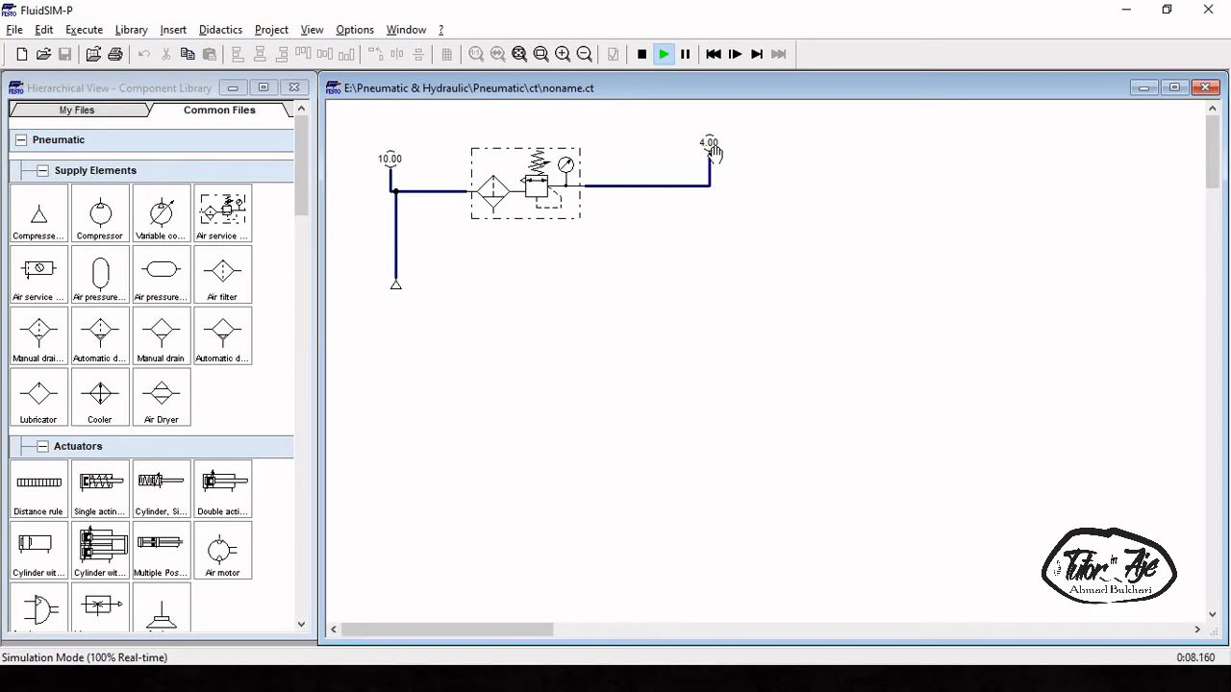
right_click(541, 184)
left_click(938, 434)
left_click(642, 54)
Examine the air service unit's component description with its photo and adjustable parameters, and close the description
right_click(520, 164)
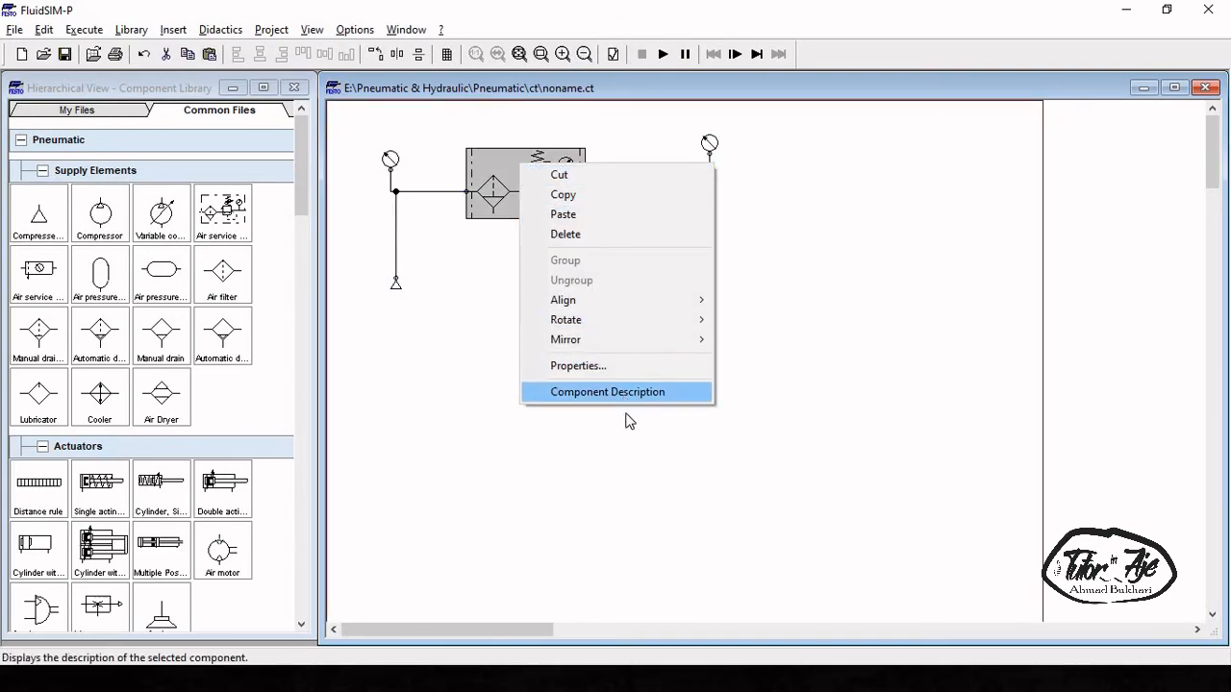
left_click(626, 392)
left_click_drag(671, 236, 729, 79)
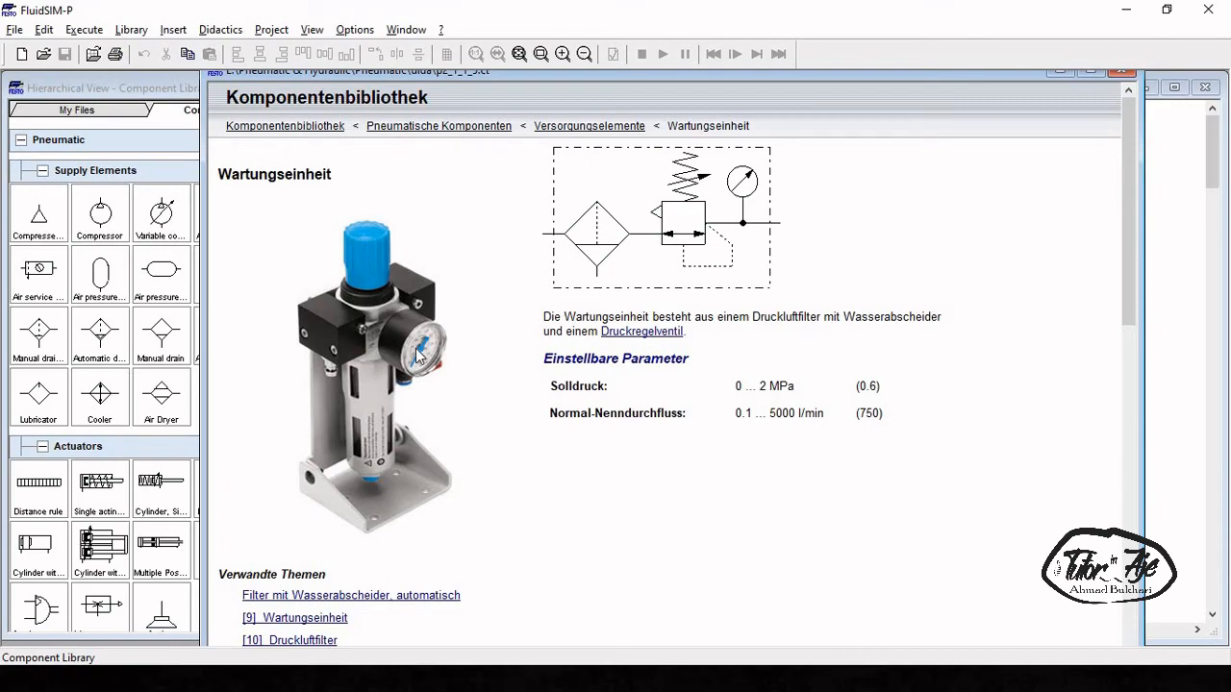
left_click(1122, 75)
left_click(634, 286)
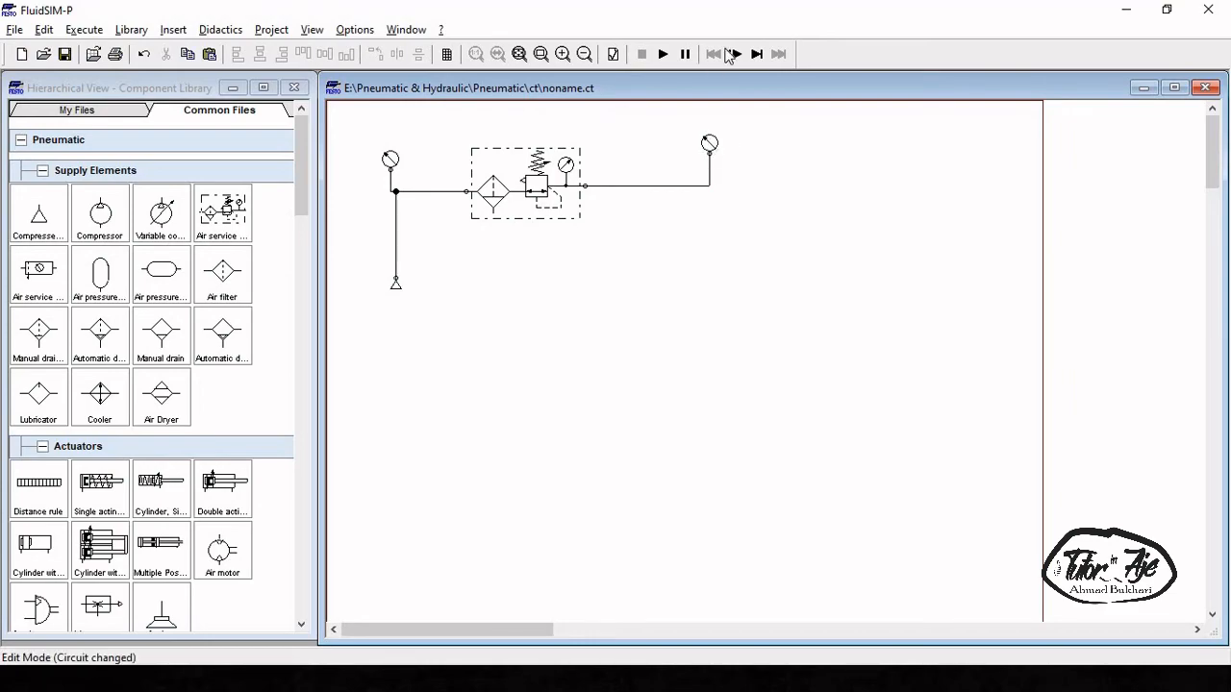
Simulate the circuit while changing the air service unit's nominal pressure to 3 bar, 16.9 bar and finally 6 bar
left_click(663, 54)
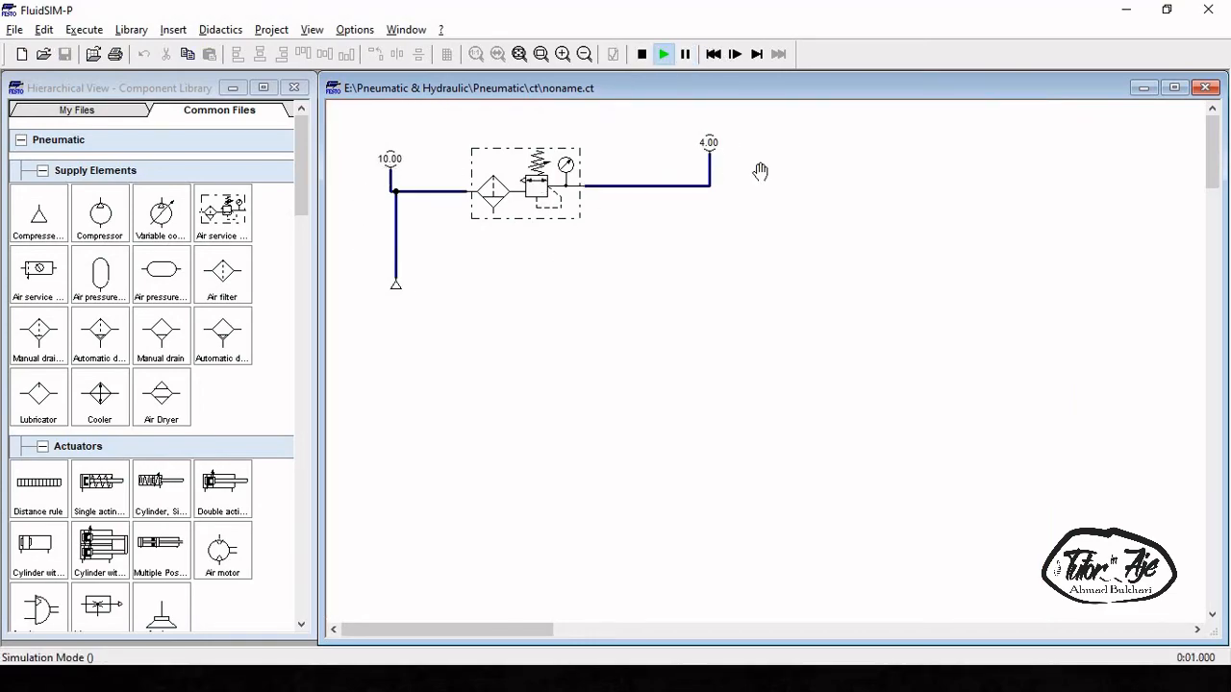
left_click(544, 195)
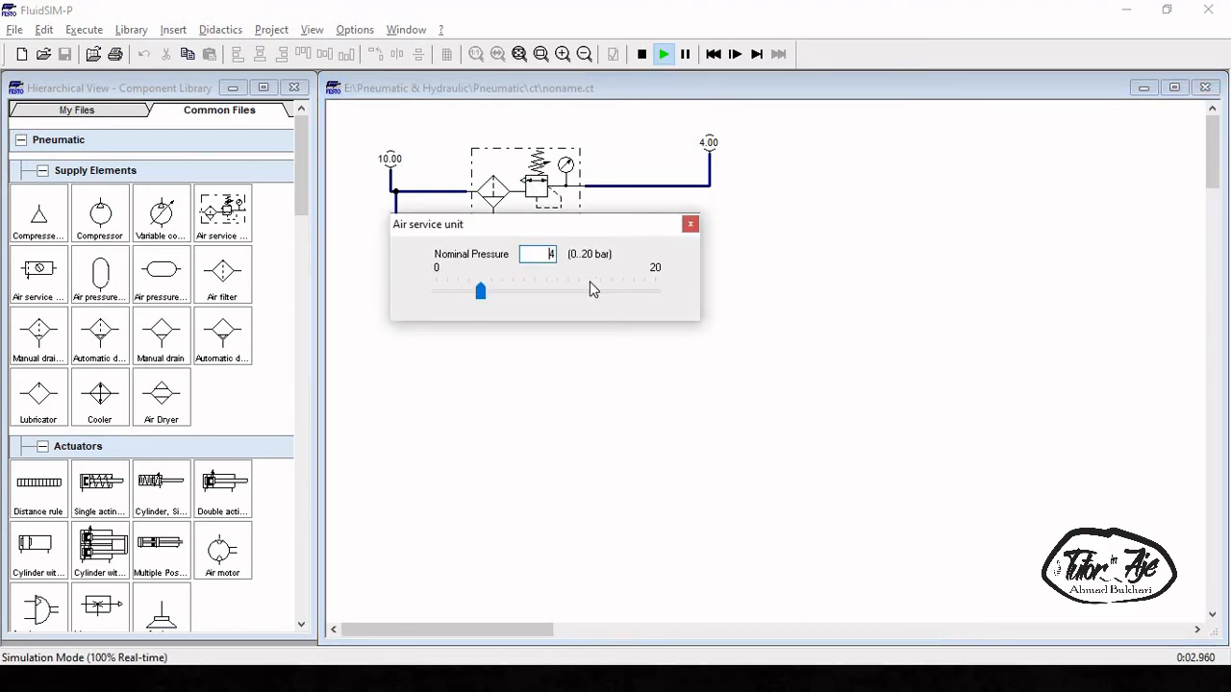
left_click_drag(480, 296, 471, 302)
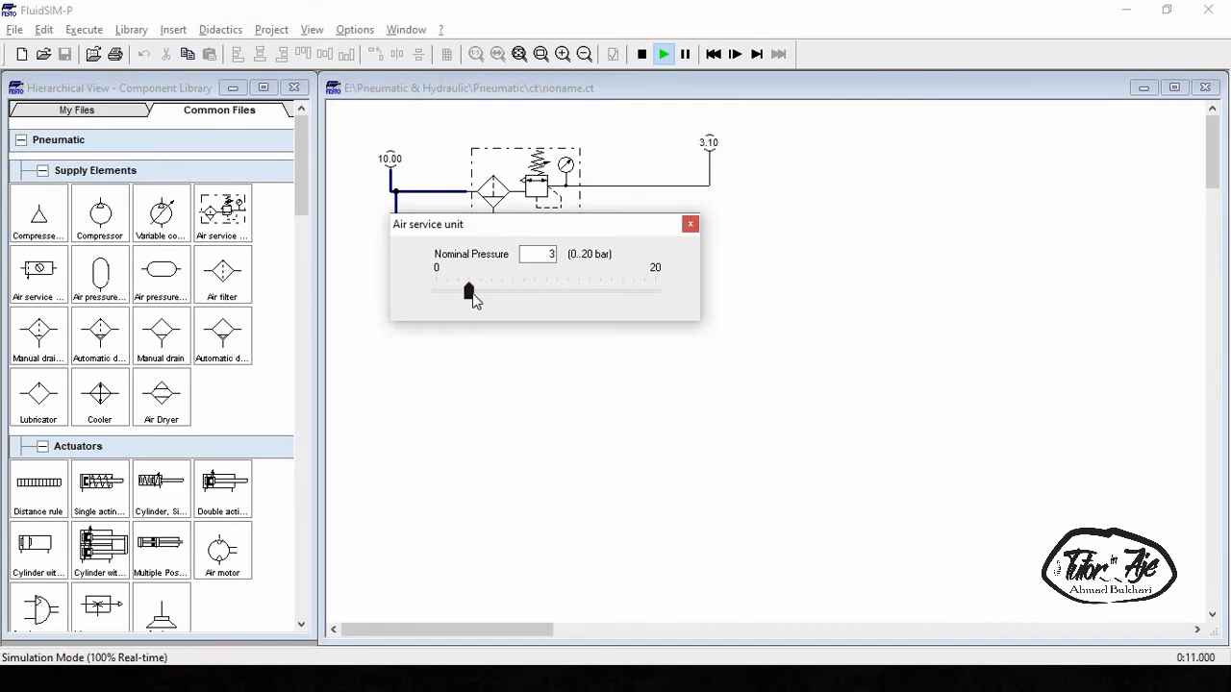
left_click_drag(475, 292, 625, 312)
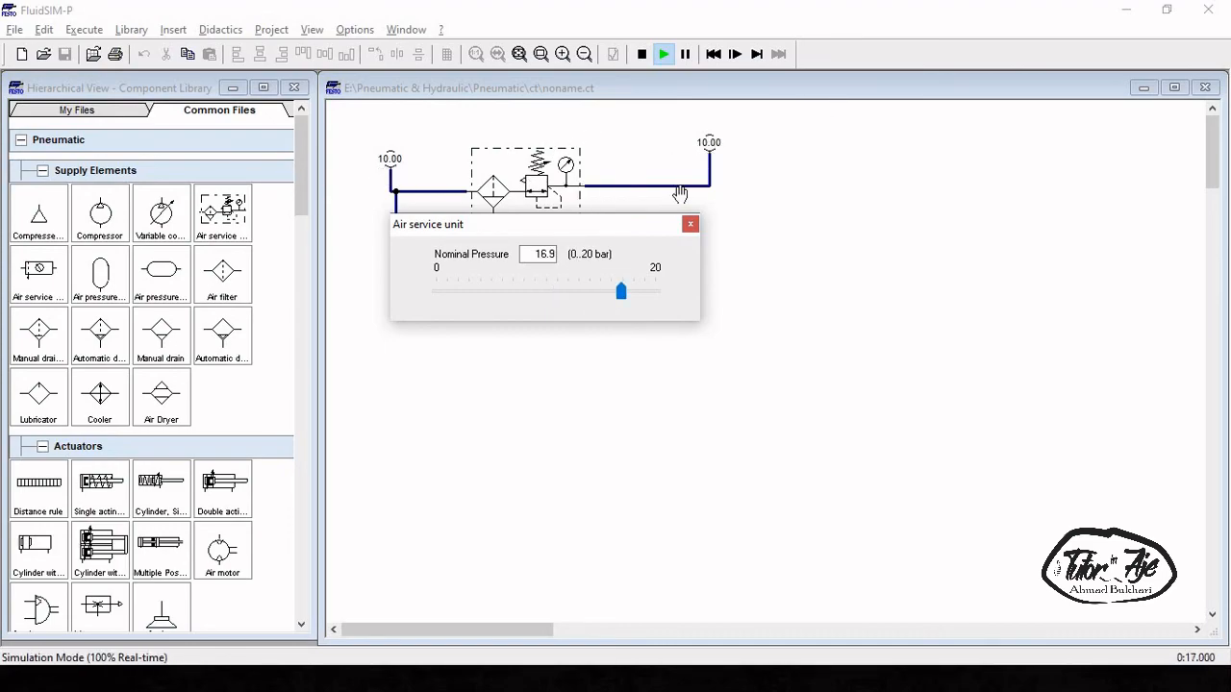
left_click_drag(616, 278, 501, 331)
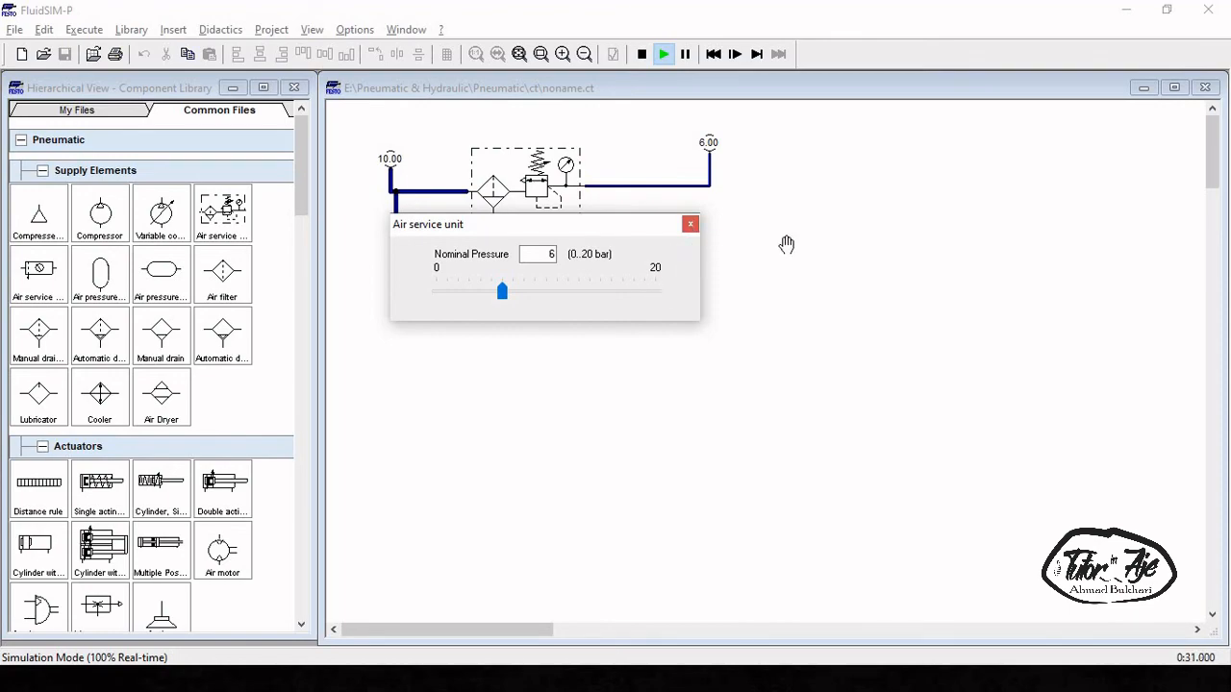
left_click(690, 226)
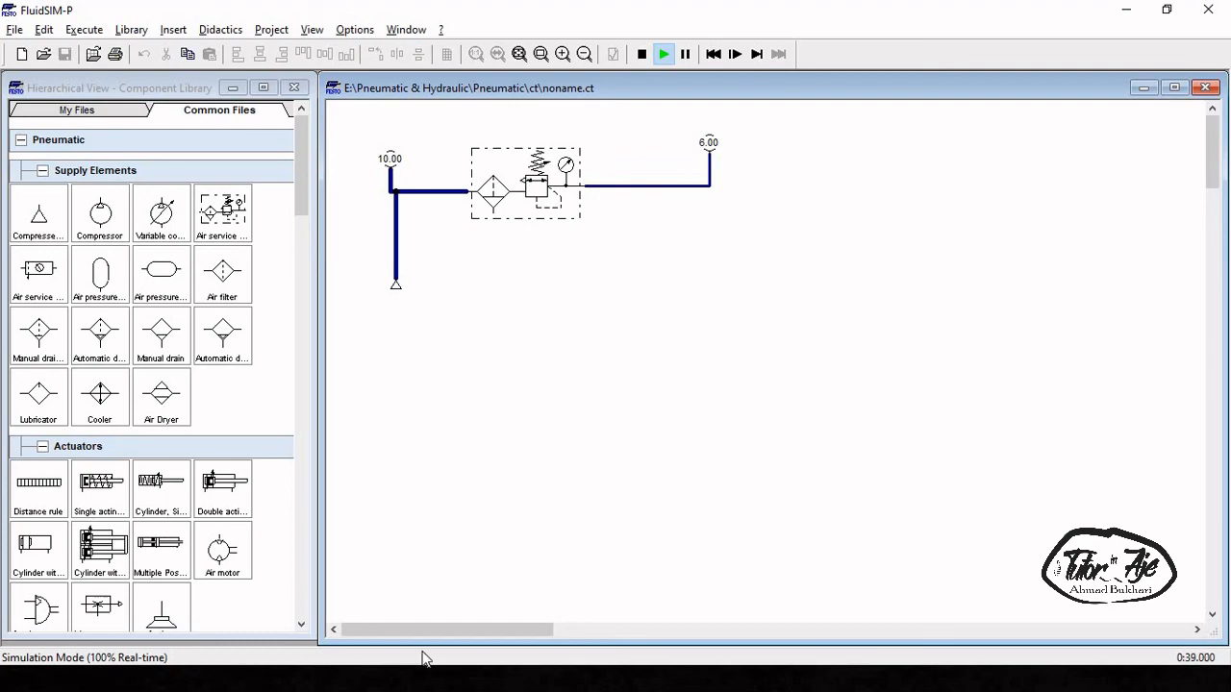
Switch to the PowerPoint slide show and go from the Unit Pelayanan Udara slide to the Komponen Utama Pneumatik slide
key("alt+Tab")
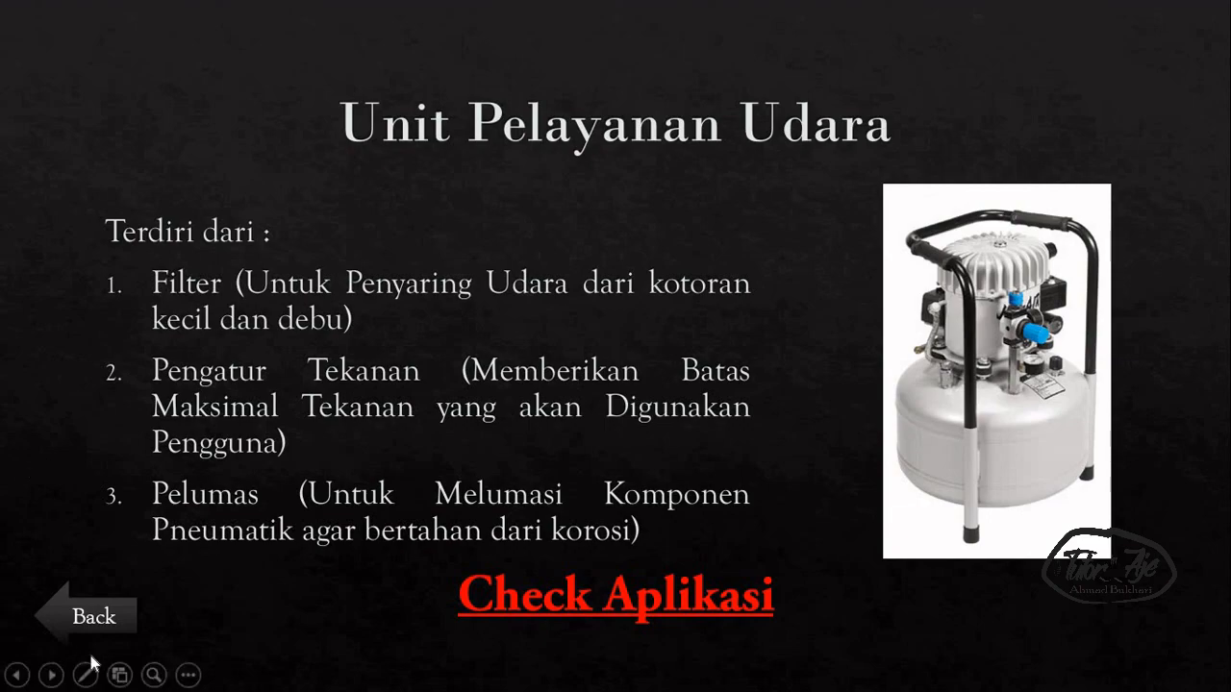
left_click(761, 580)
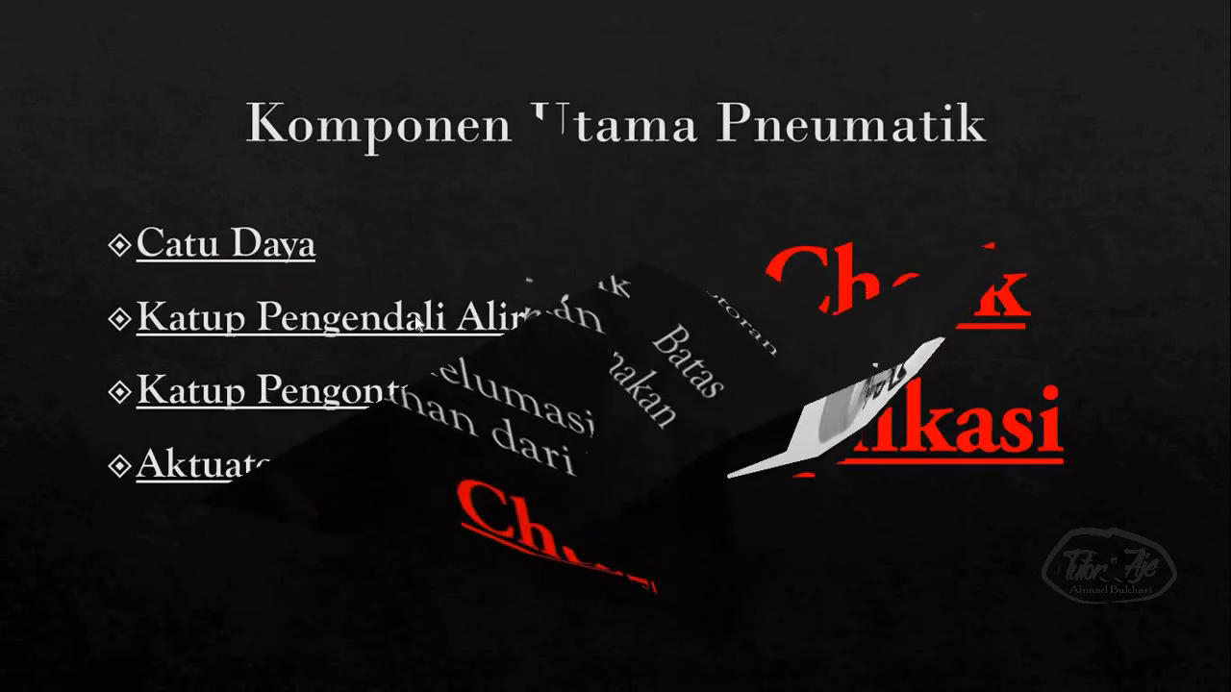